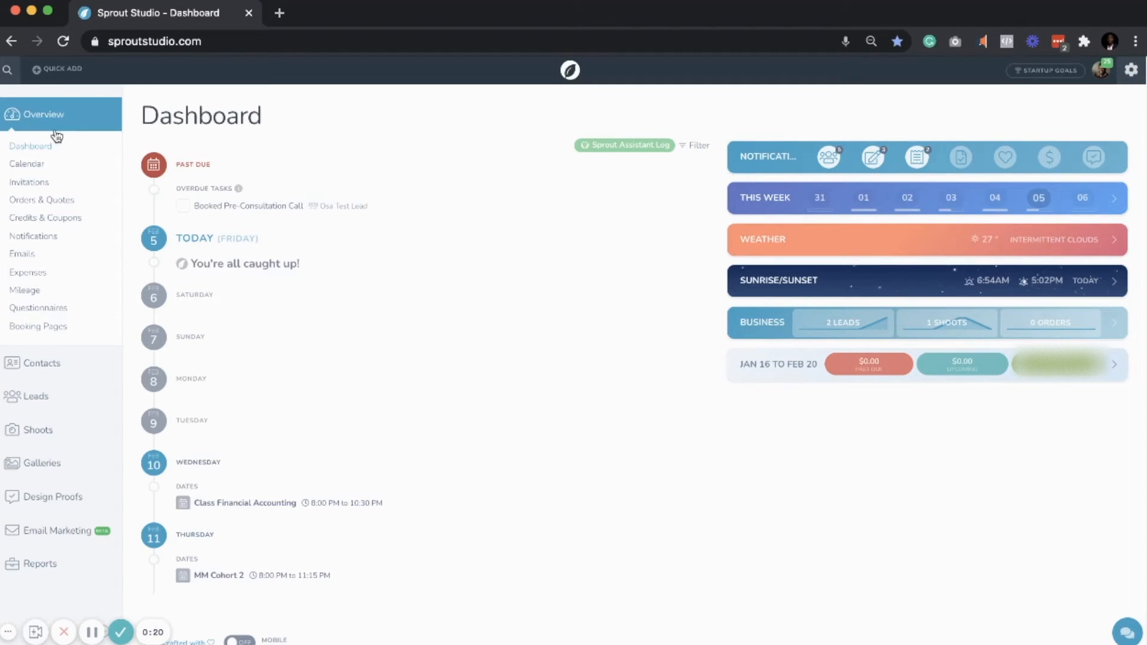
- Create a new invitation in the Overview's Invitations and name it "E-Coffee Meeting"
left_click(30, 182)
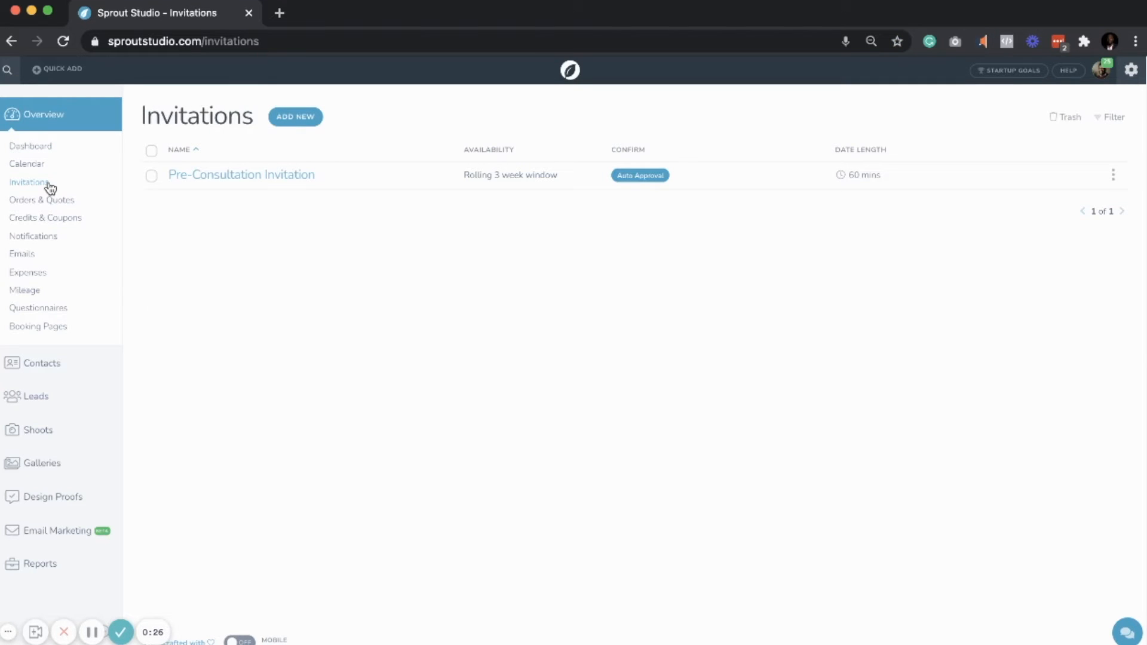
left_click(274, 125)
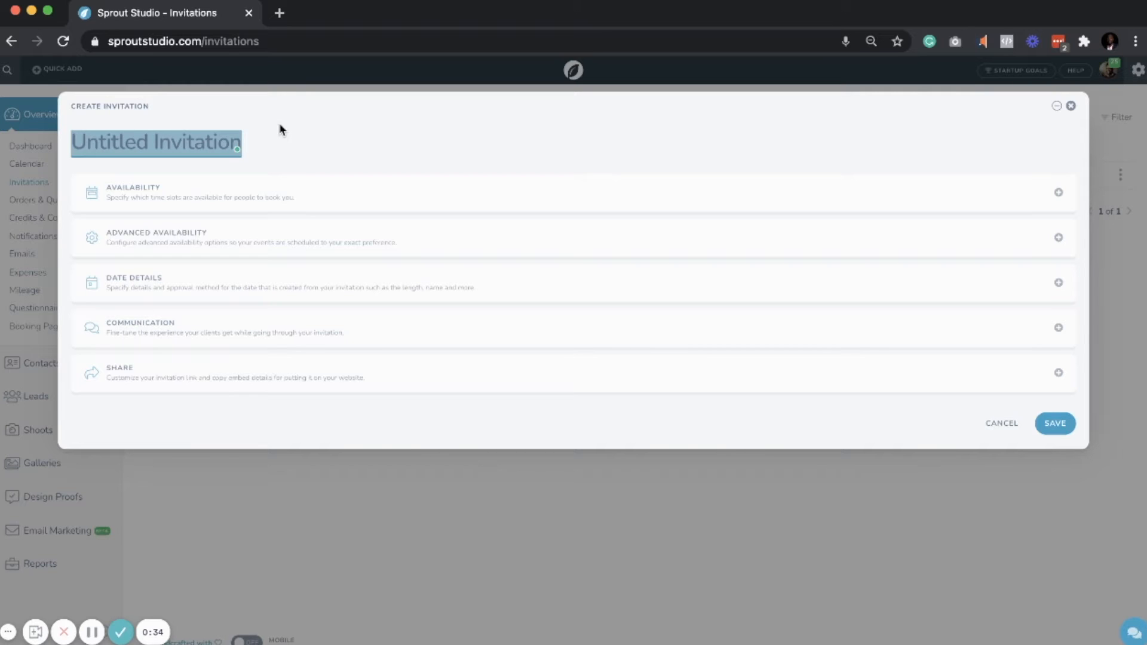
type("E-Co")
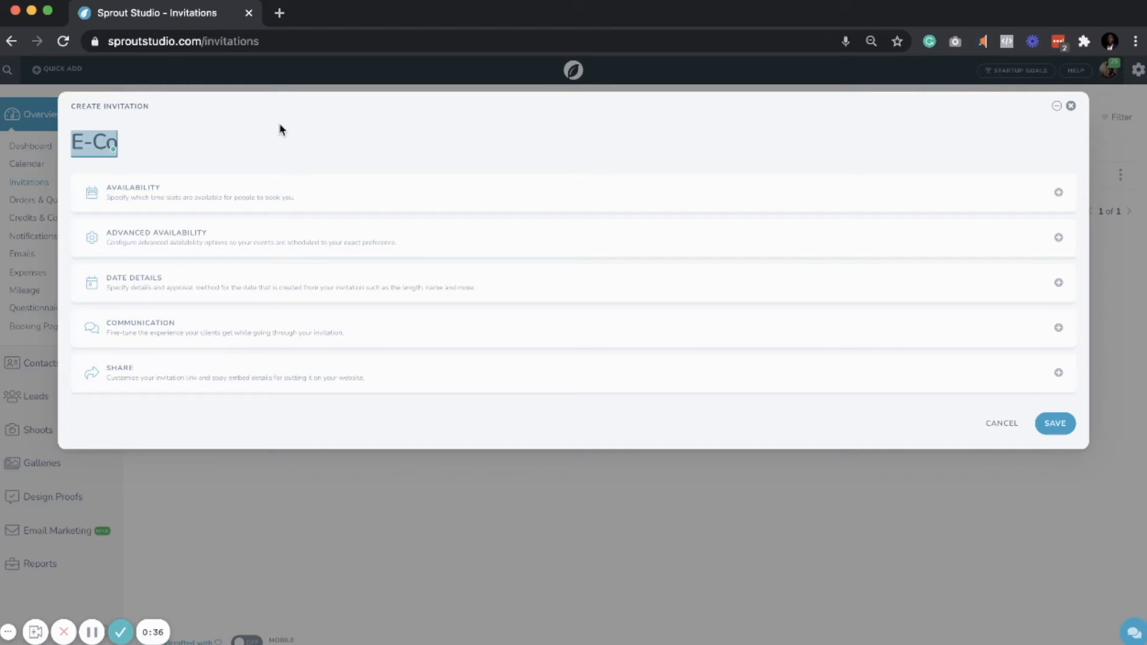
type("ffee")
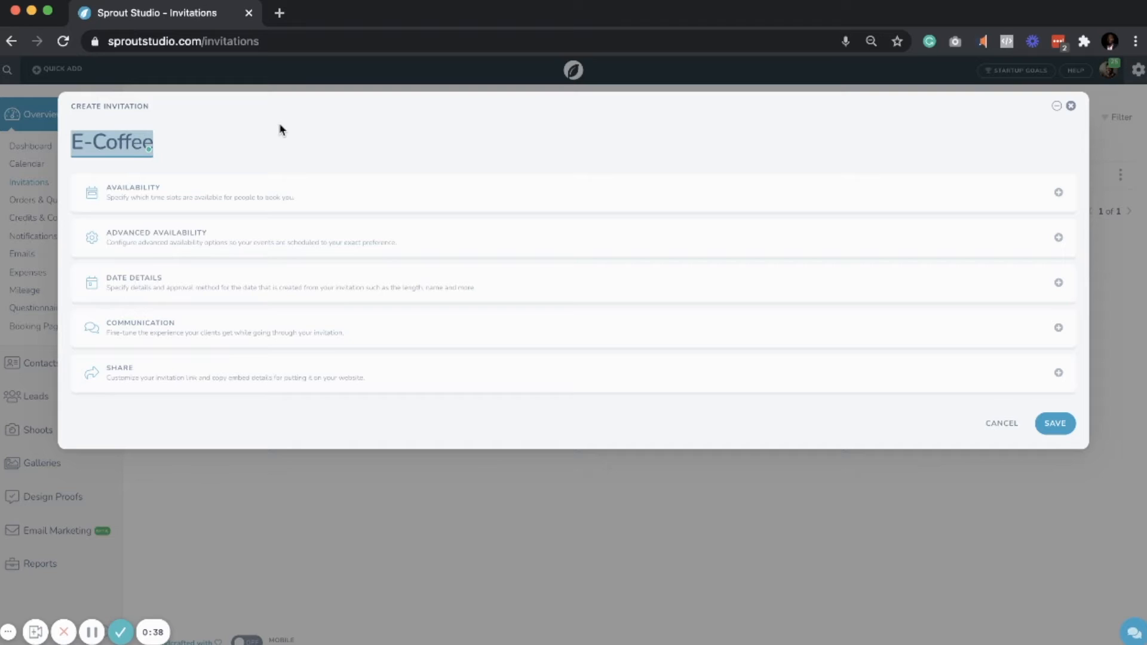
type(" M")
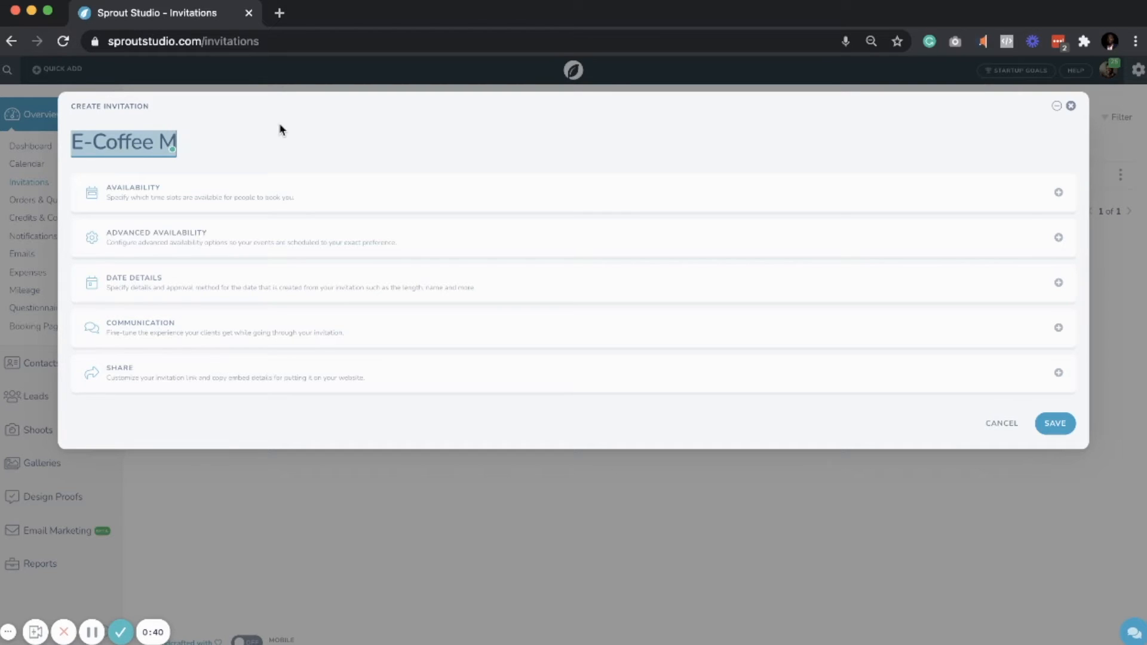
type("eeting")
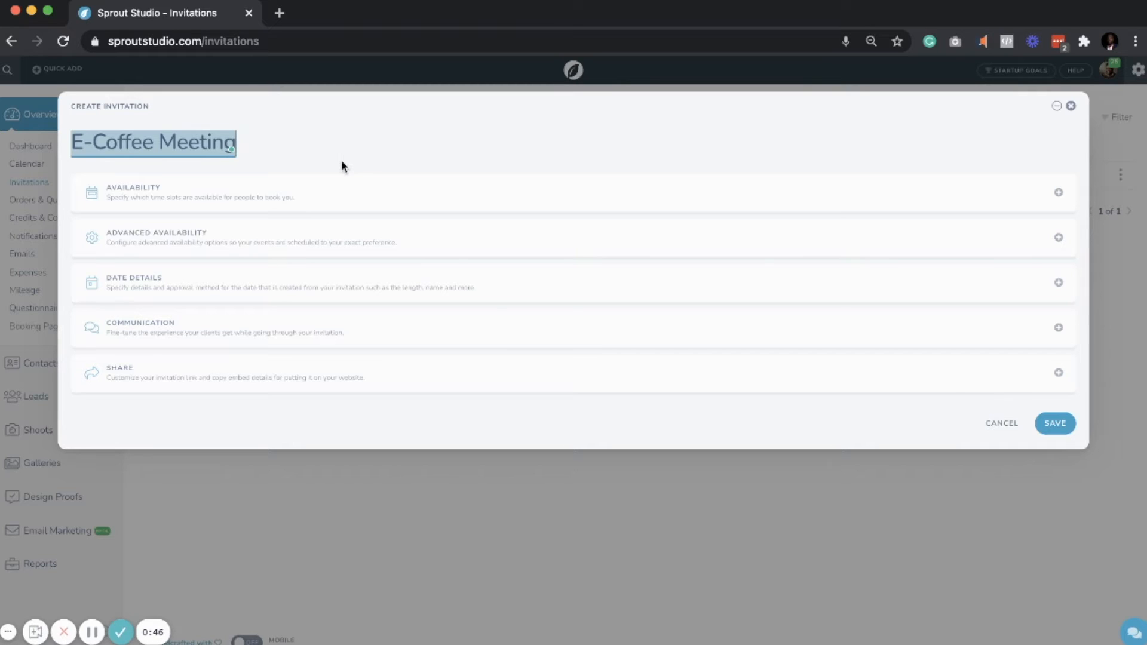
- In the invitation's availability calendar, add a 5:00 PM to 9:00 PM slot starting from February 5 for all Fridays
left_click(404, 194)
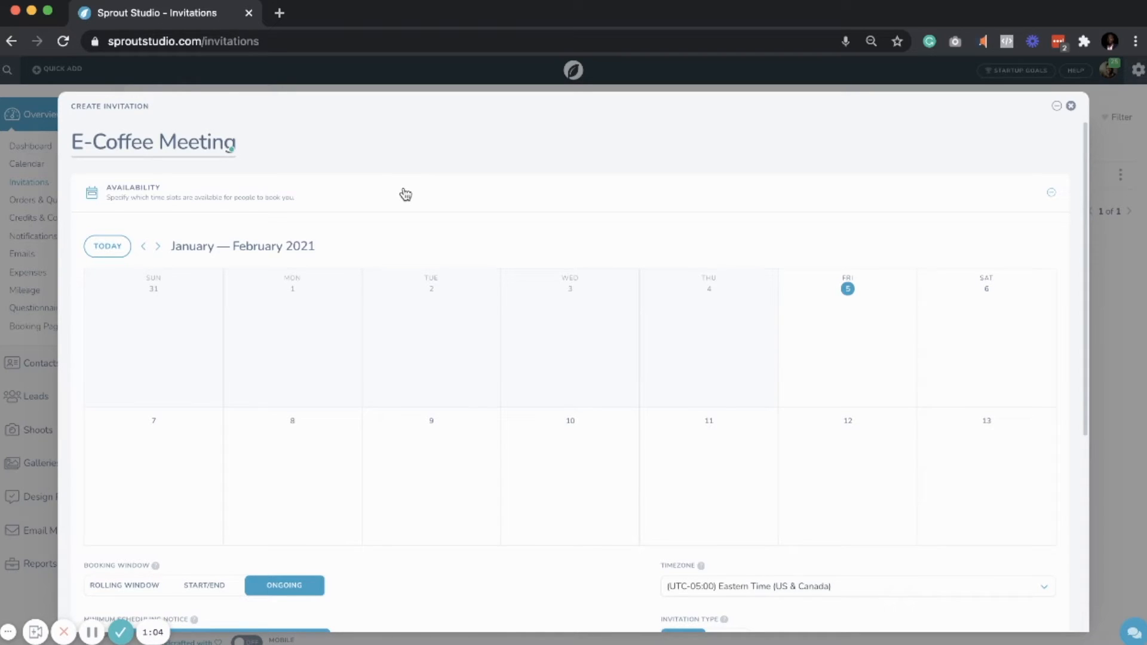
mouse_move(866, 316)
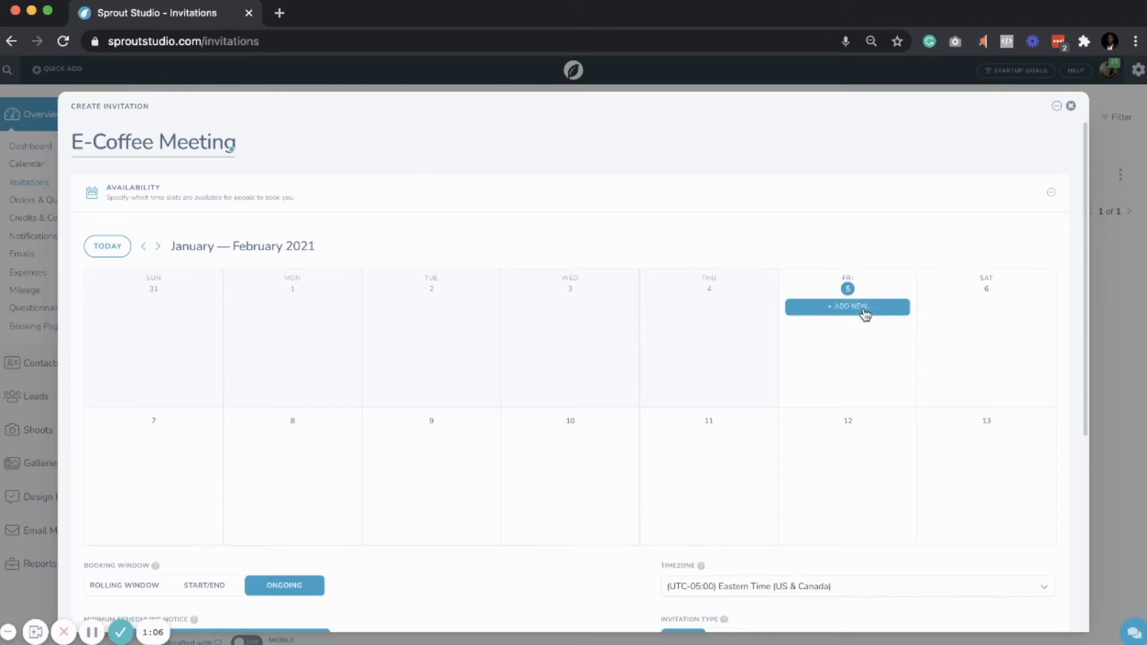
left_click(864, 313)
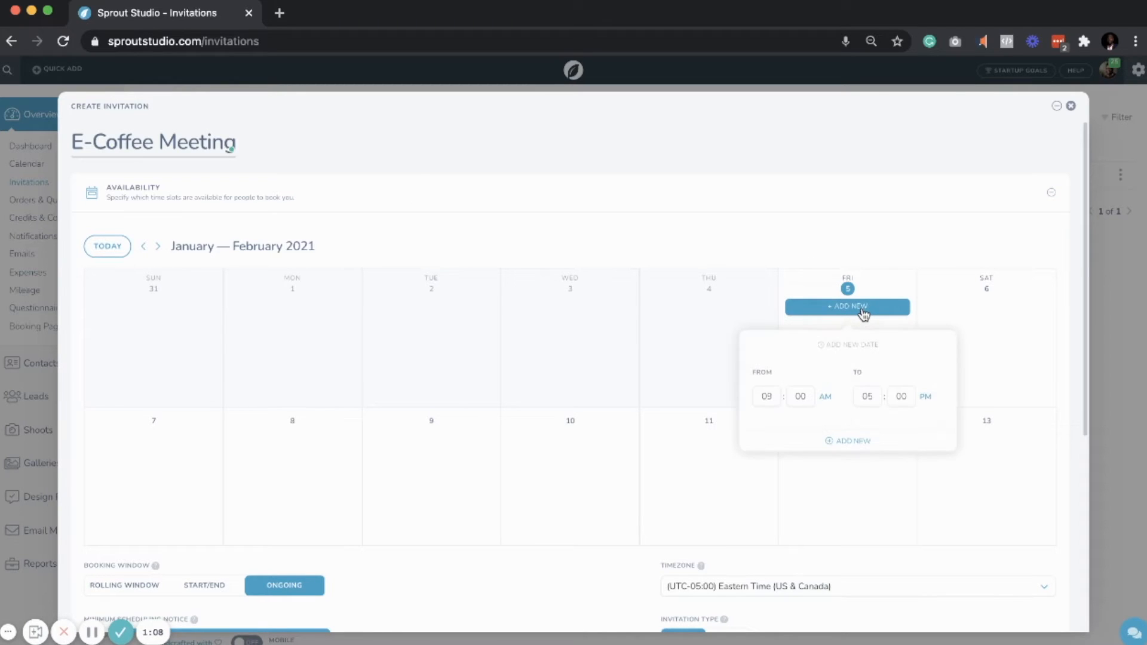
left_click(772, 397)
left_click(767, 399)
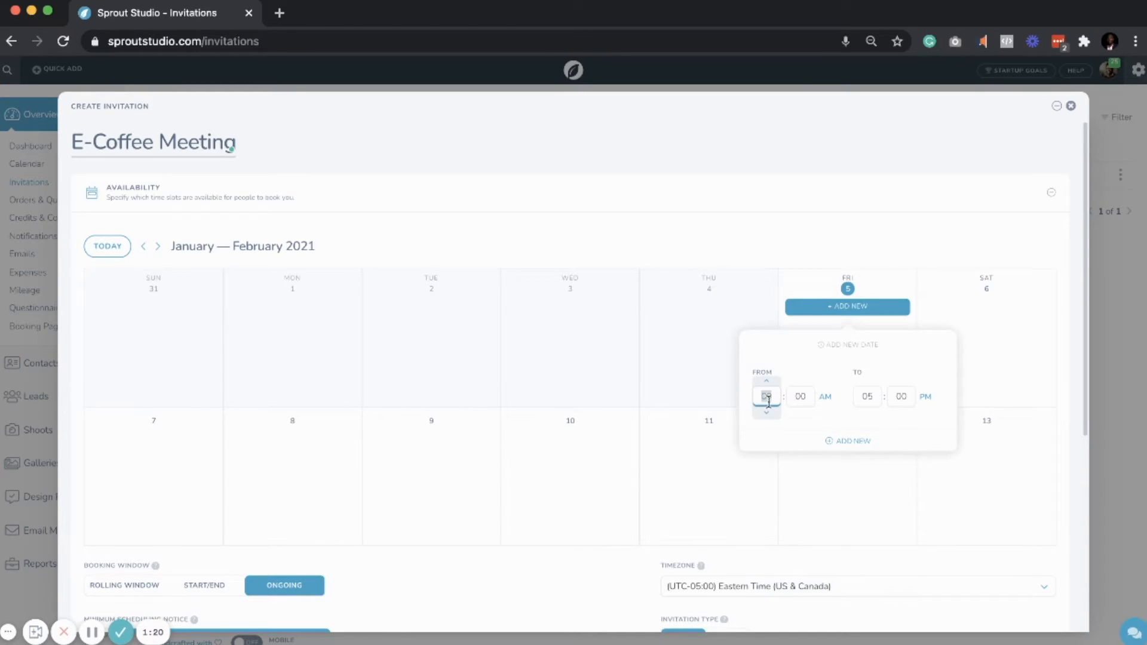
type("8")
left_click(824, 399)
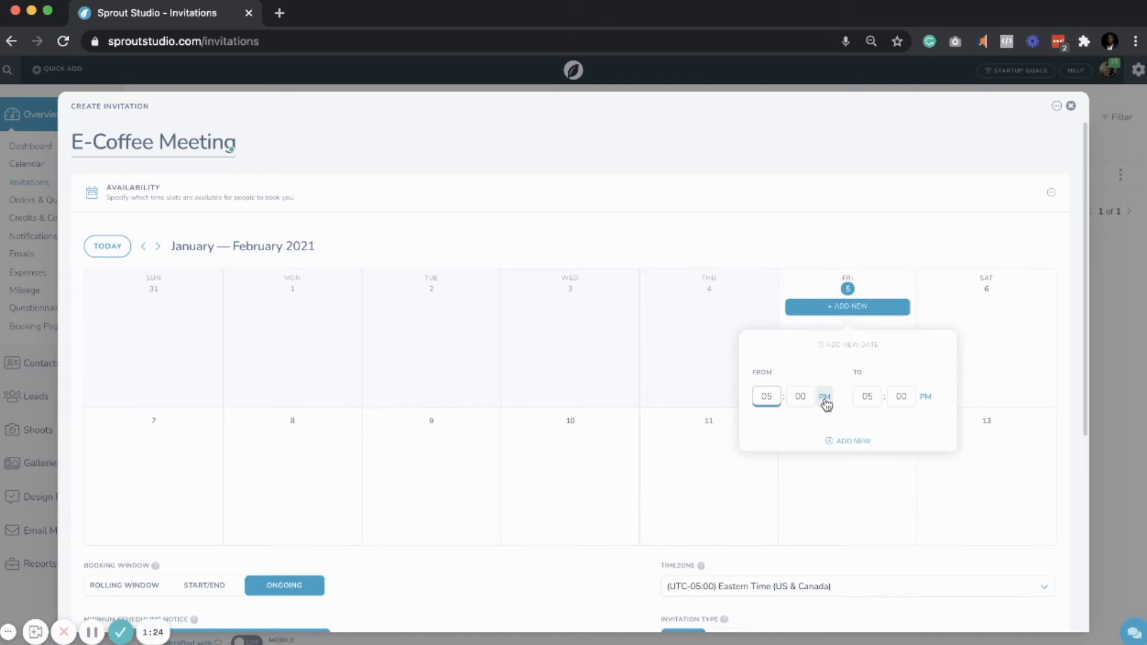
left_click(866, 402)
type("9")
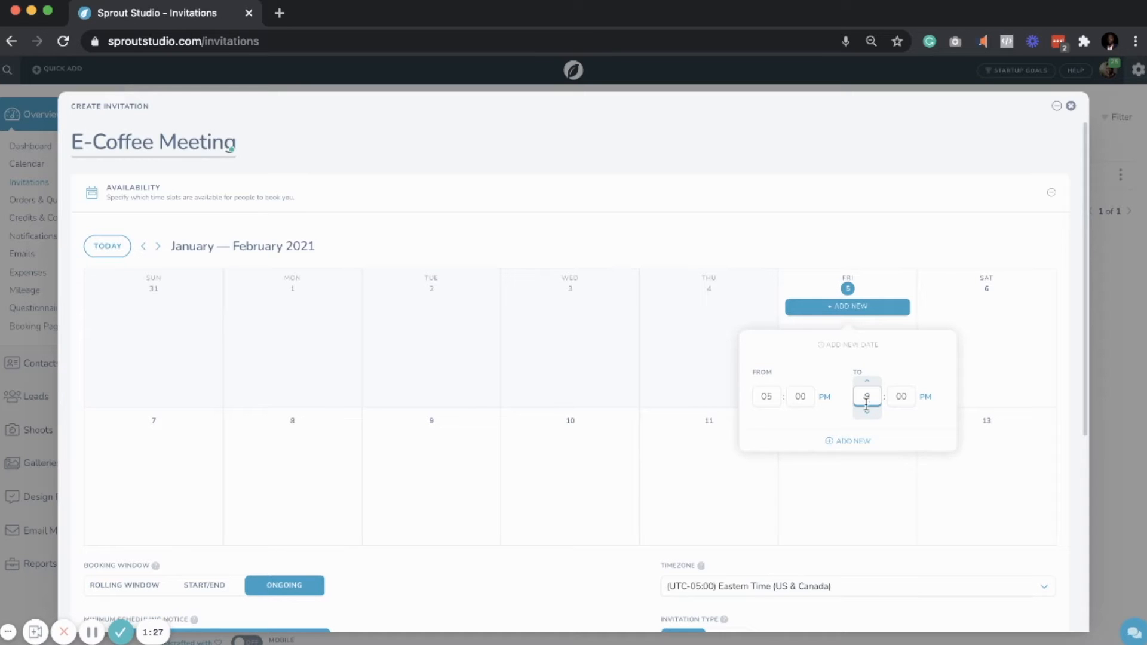
left_click(852, 442)
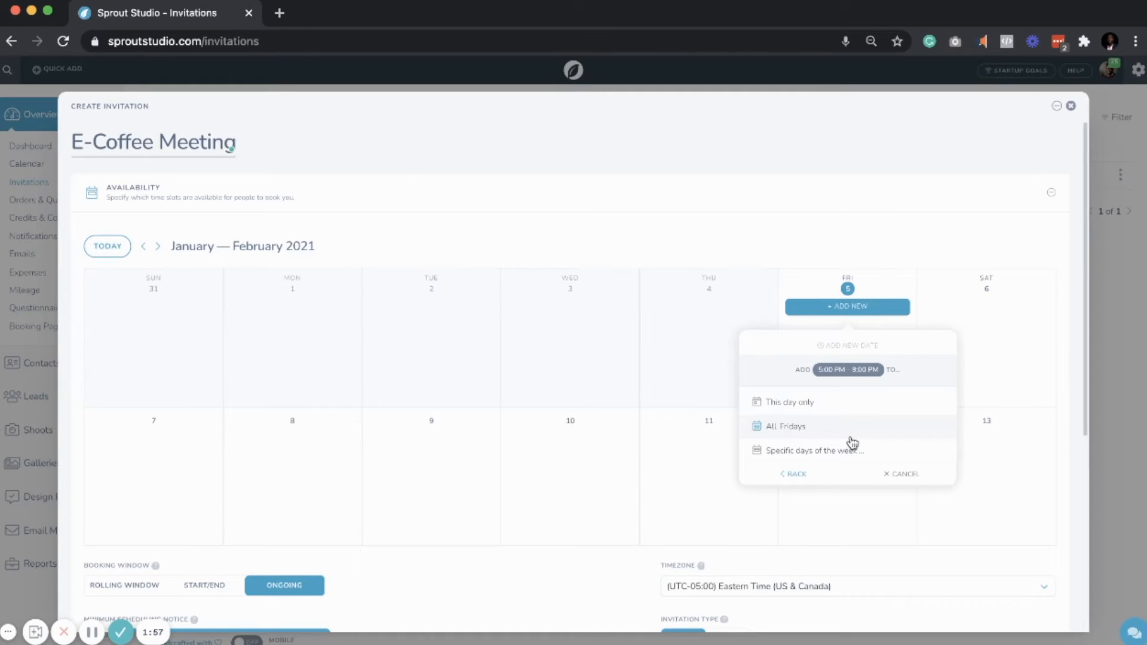
left_click(852, 435)
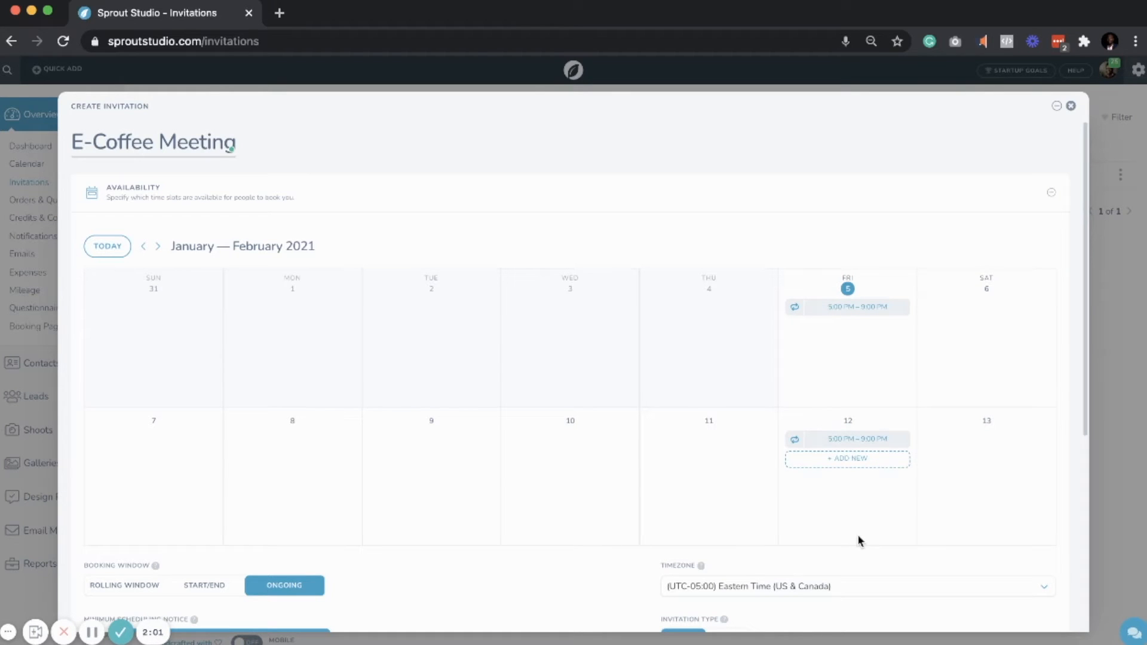
- Review the Friday slots in the following weeks and define a 4:00 PM to 8:00 PM time slot on Monday, February 8
left_click(160, 246)
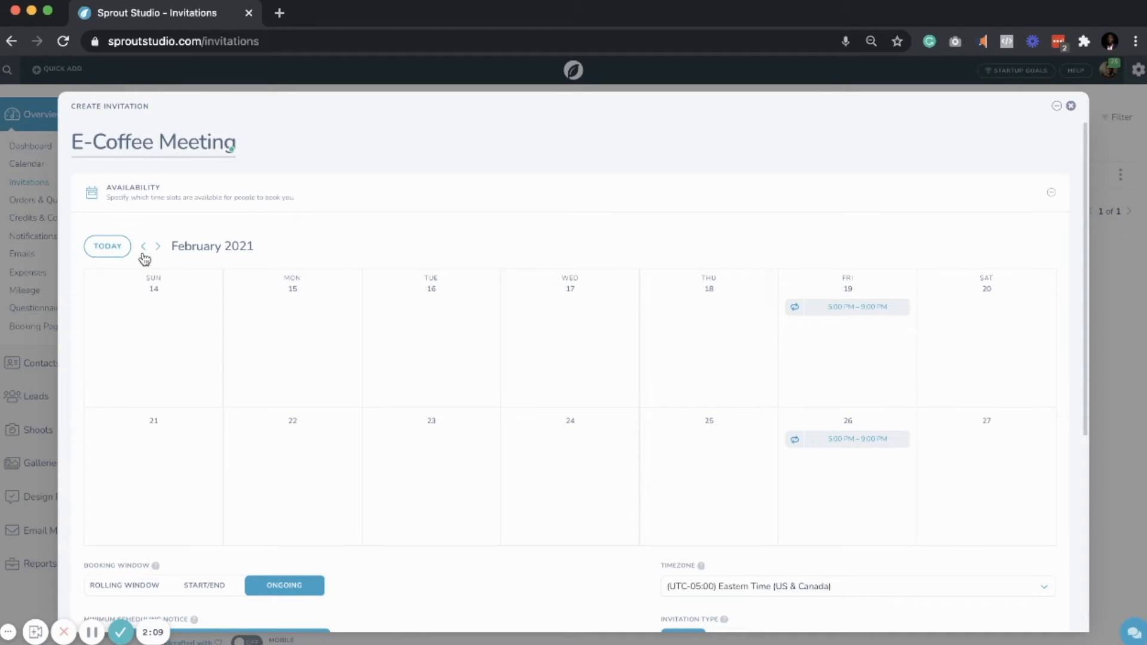
left_click(143, 251)
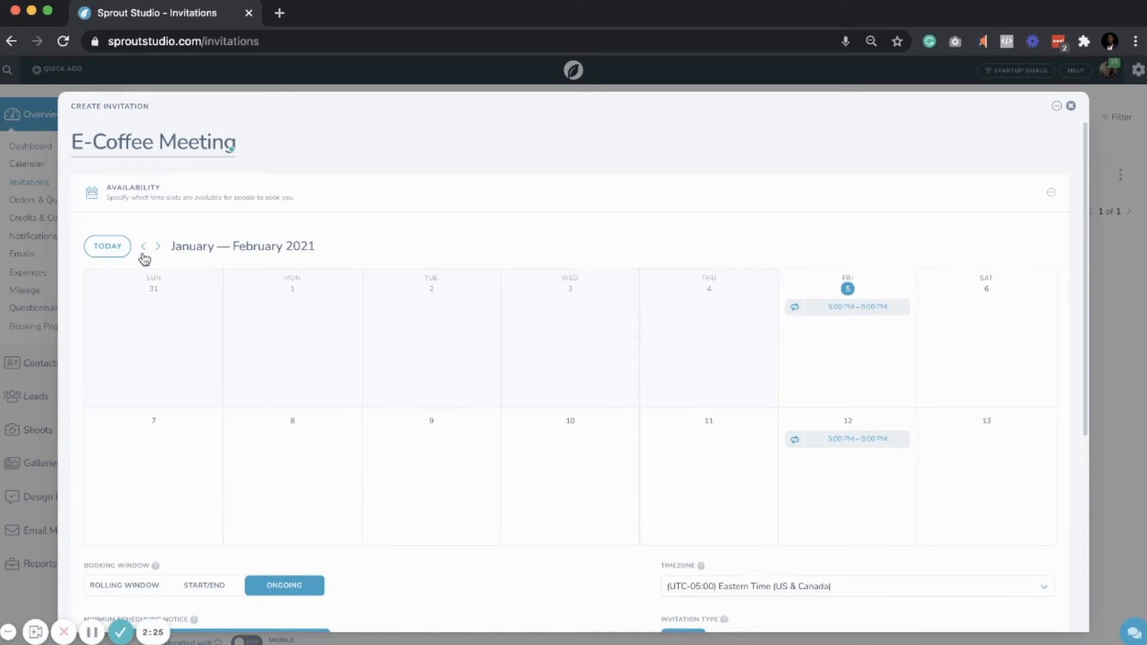
mouse_move(315, 438)
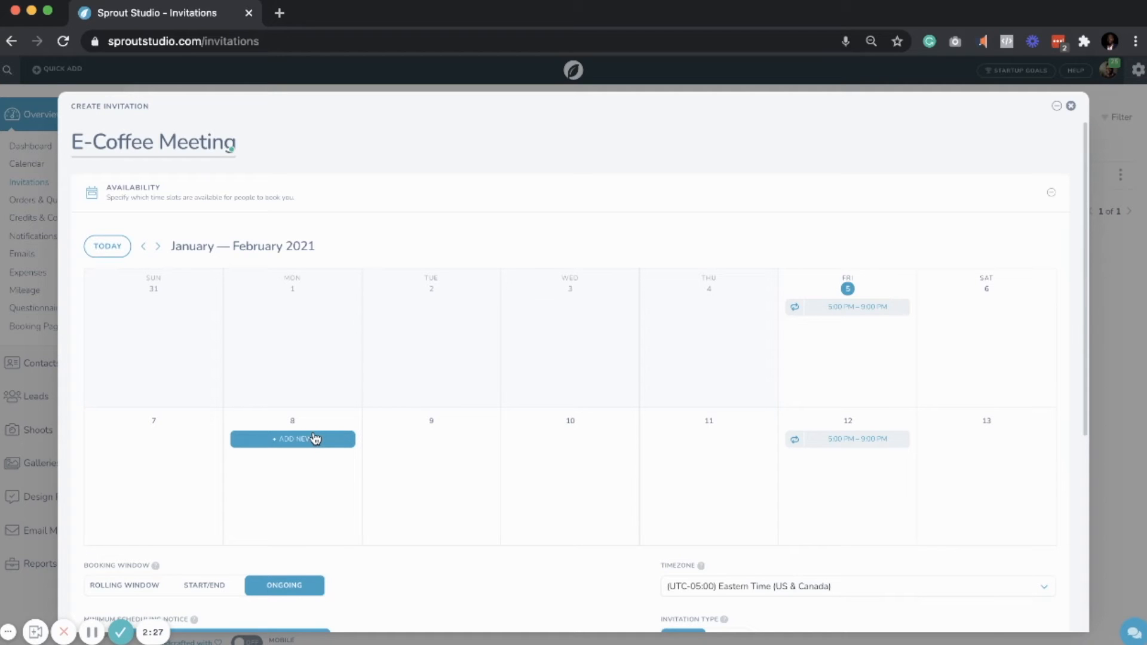
left_click(314, 439)
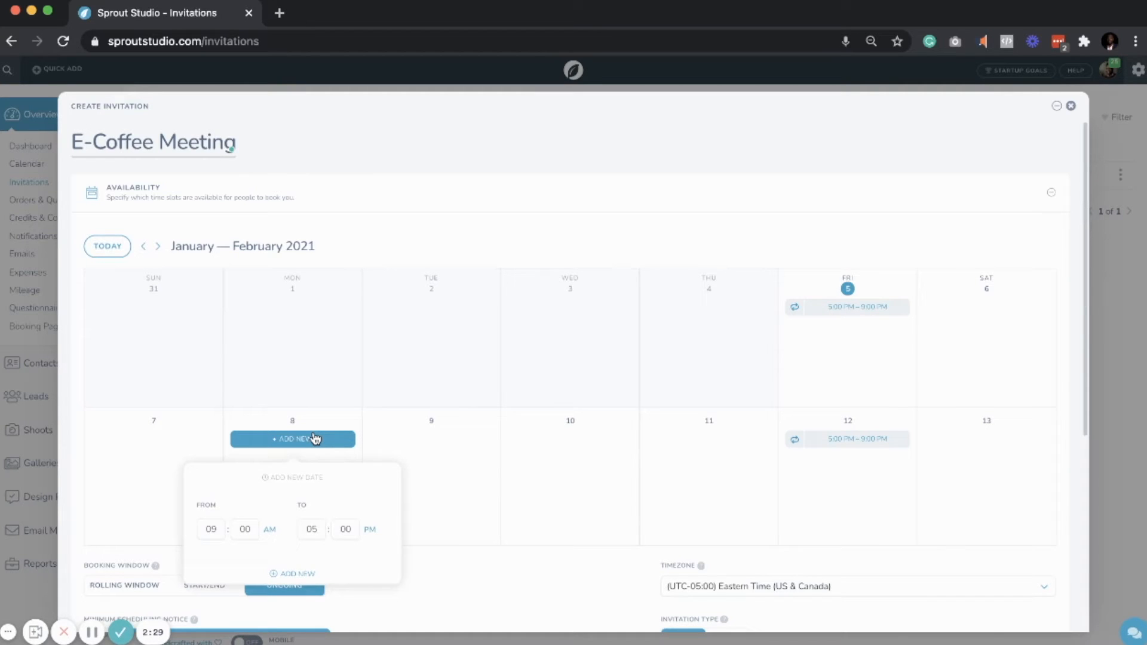
left_click(214, 525)
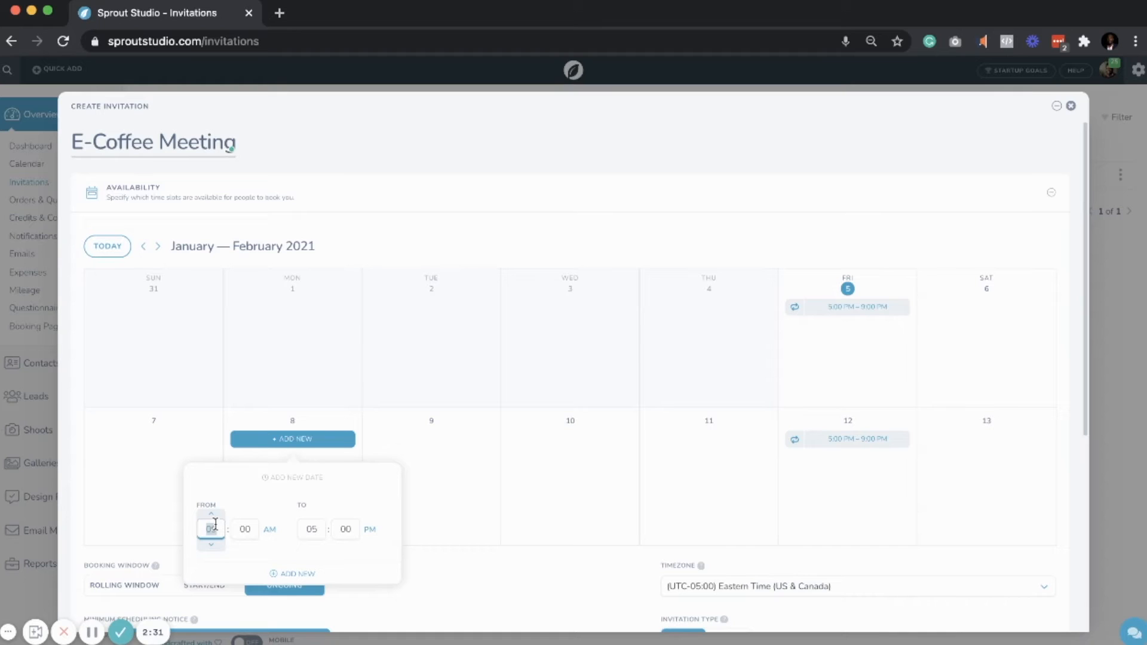
type("4")
left_click(312, 529)
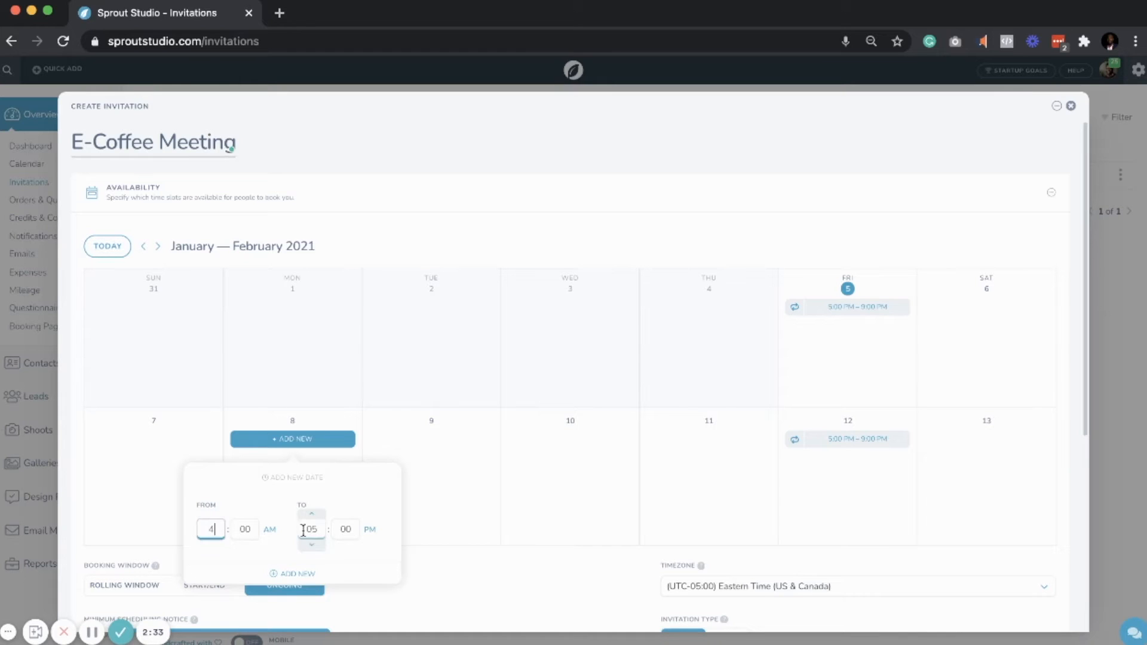
type("8")
left_click(269, 529)
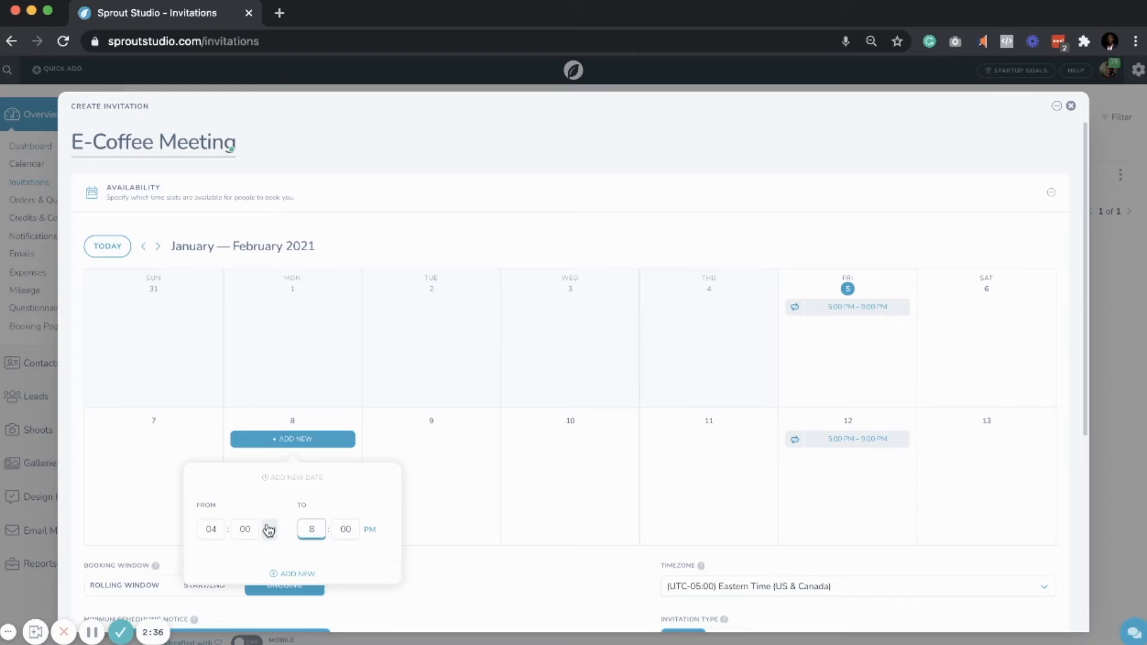
- Apply the 4:00 PM to 8:00 PM slot to specific days of the week, Monday and Wednesday
left_click(272, 579)
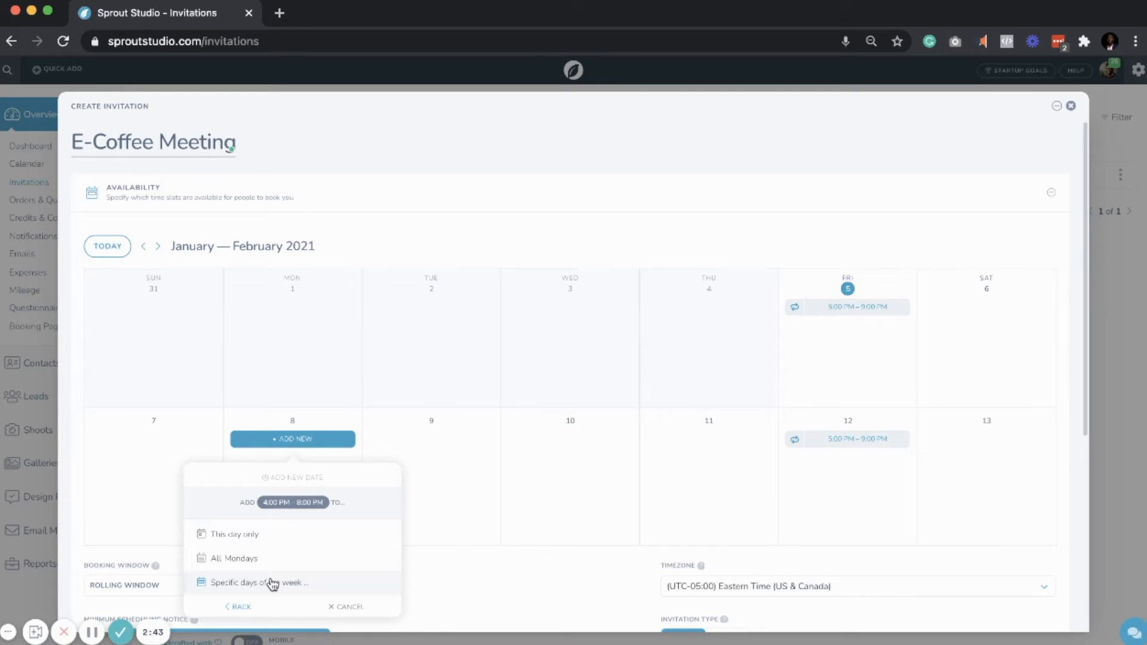
left_click(272, 583)
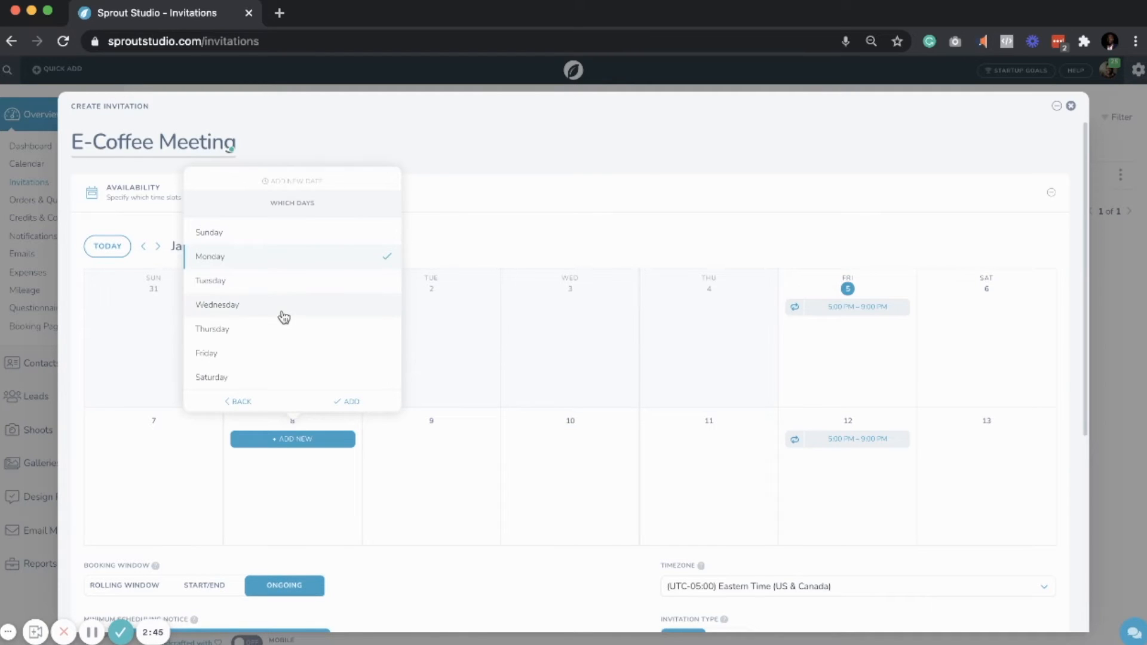
left_click(238, 401)
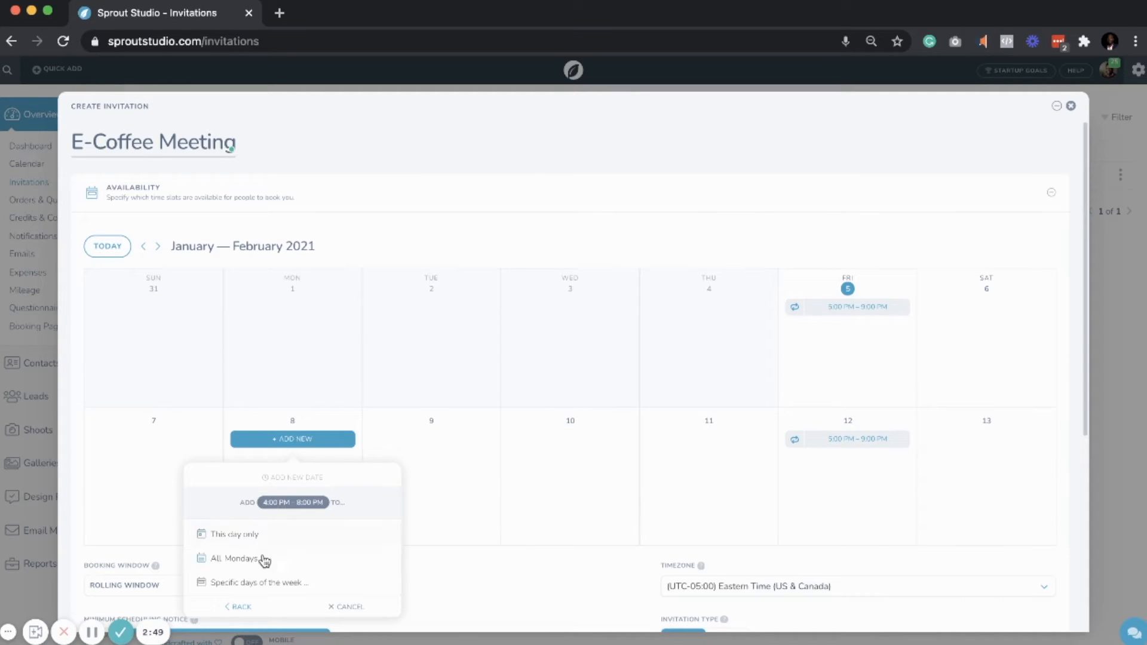
left_click(269, 583)
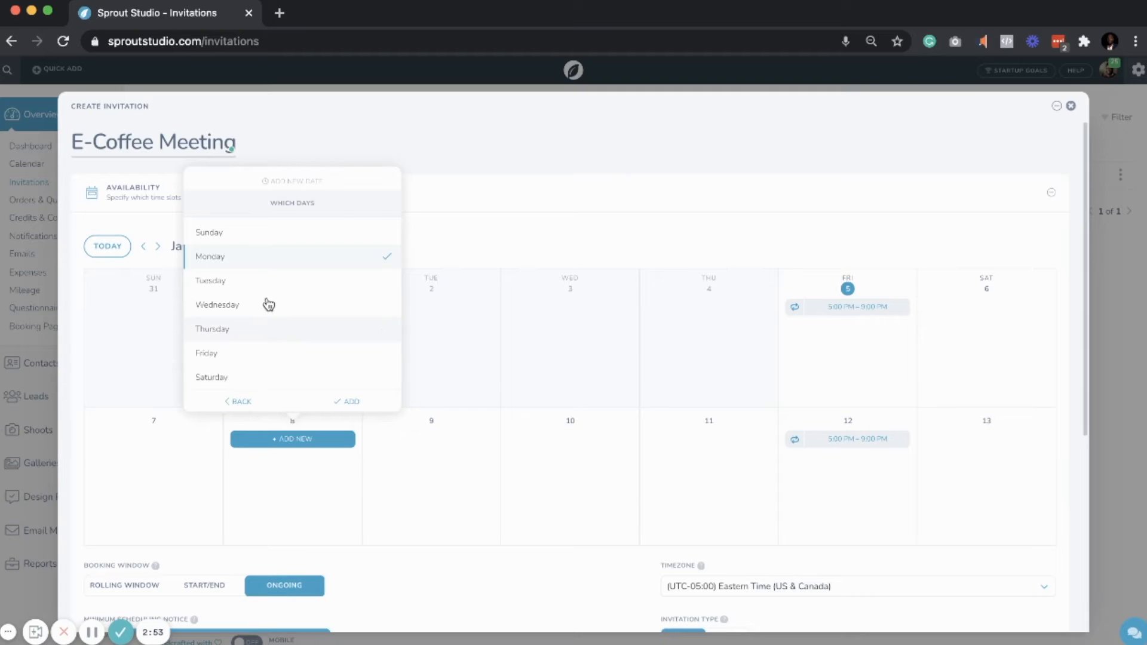
left_click(270, 308)
left_click(349, 398)
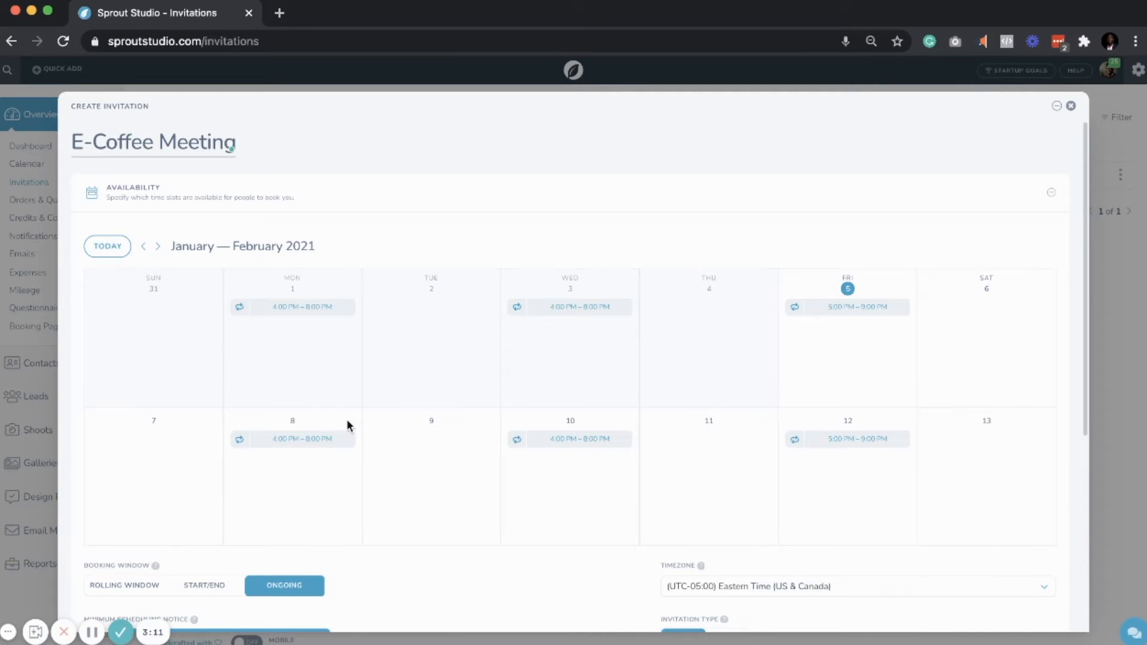
- Switch the booking window to Rolling Window and adjust its length and unit, along with the minimum scheduling notice
scroll(377, 568, "down", 4)
scroll(377, 568, "down", 2)
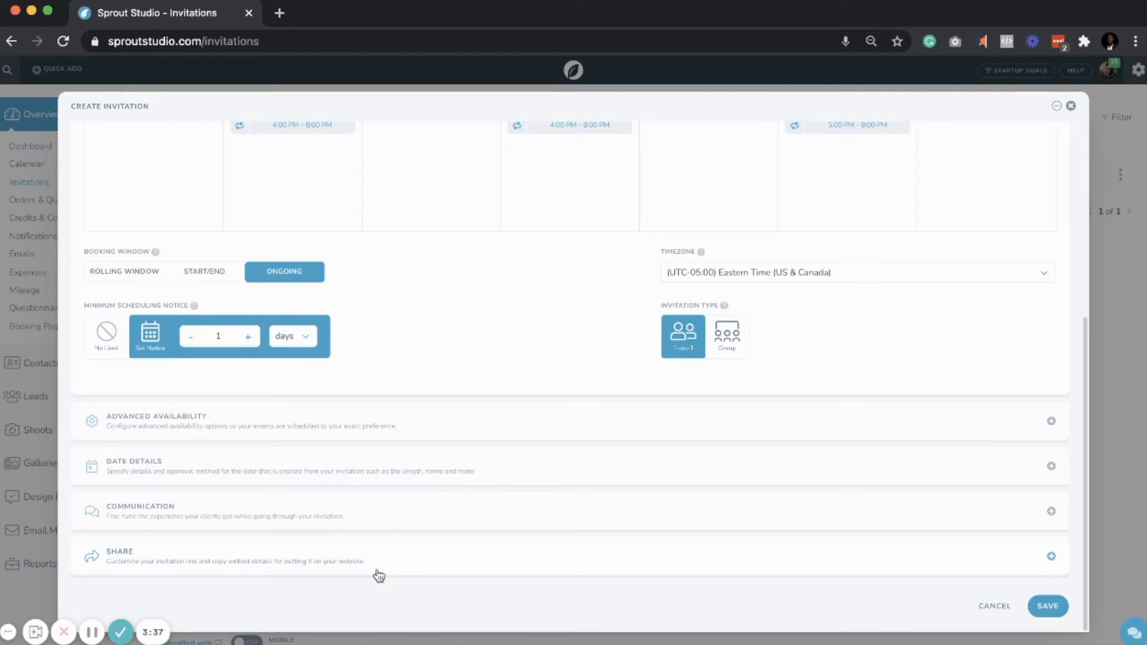
left_click(215, 279)
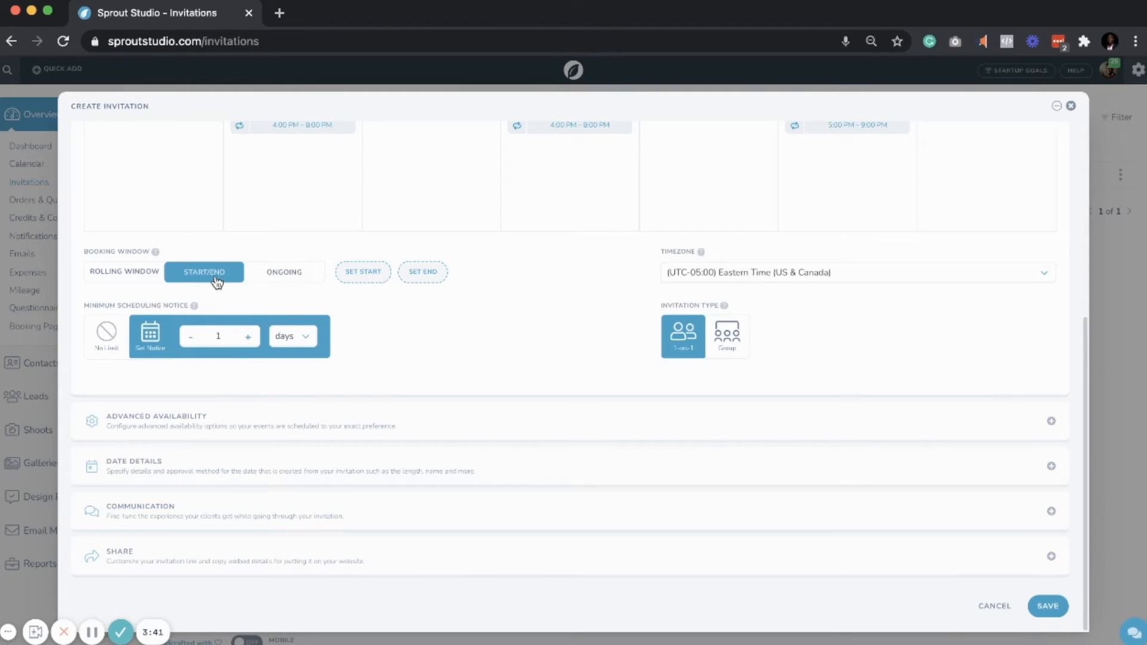
left_click(120, 276)
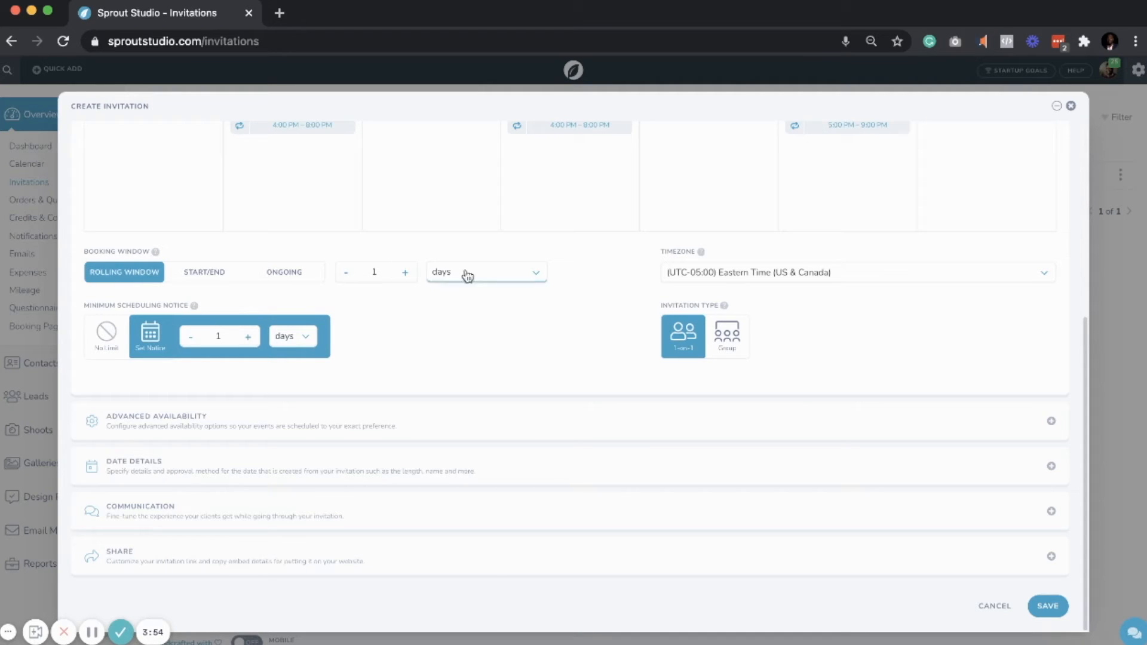
left_click(511, 272)
left_click(412, 274)
left_click(453, 298)
left_click(308, 334)
left_click(248, 336)
- In the advanced availability settings, limit bookings to 3 per day and set availability increments to 60 minutes
left_click(364, 424)
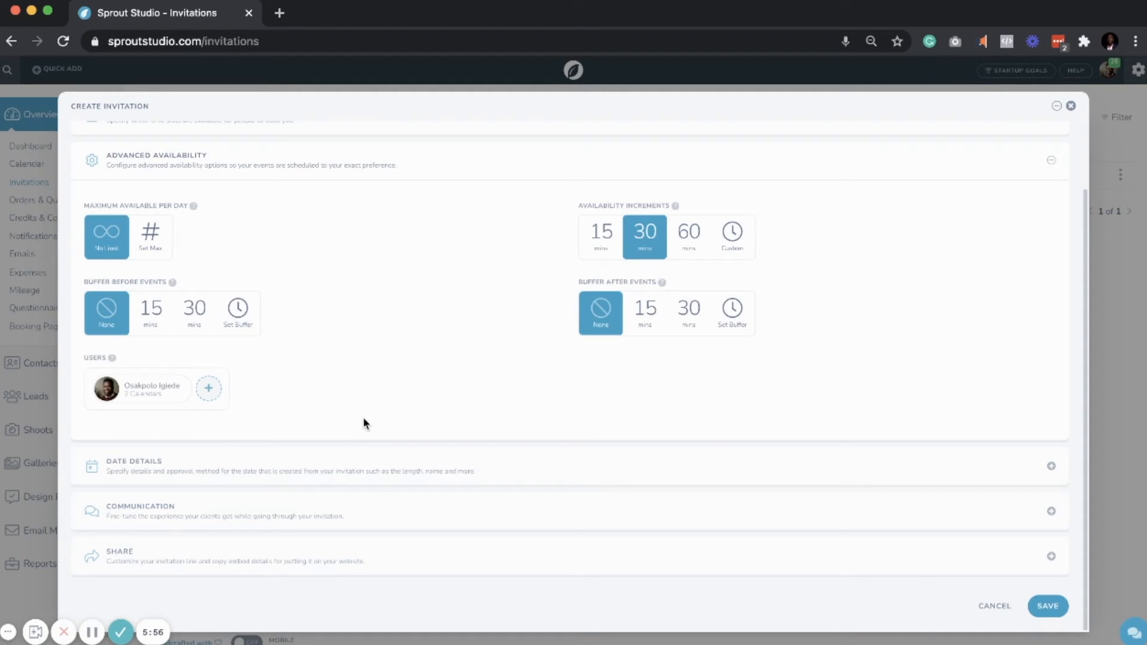
left_click(162, 237)
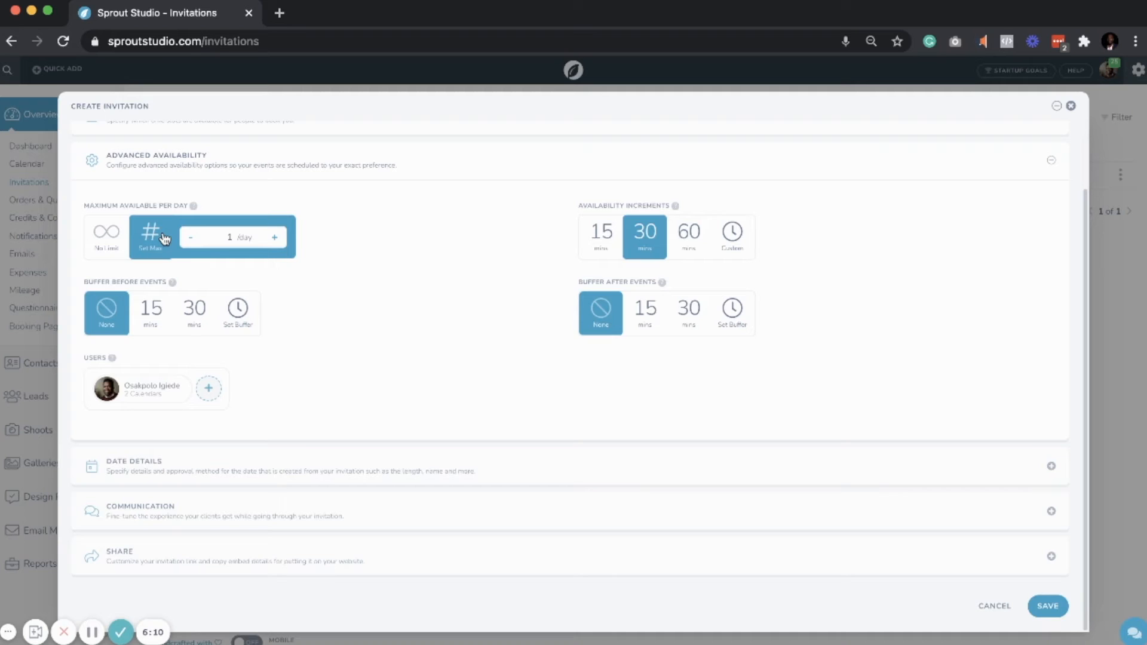
left_click(275, 238)
left_click(689, 253)
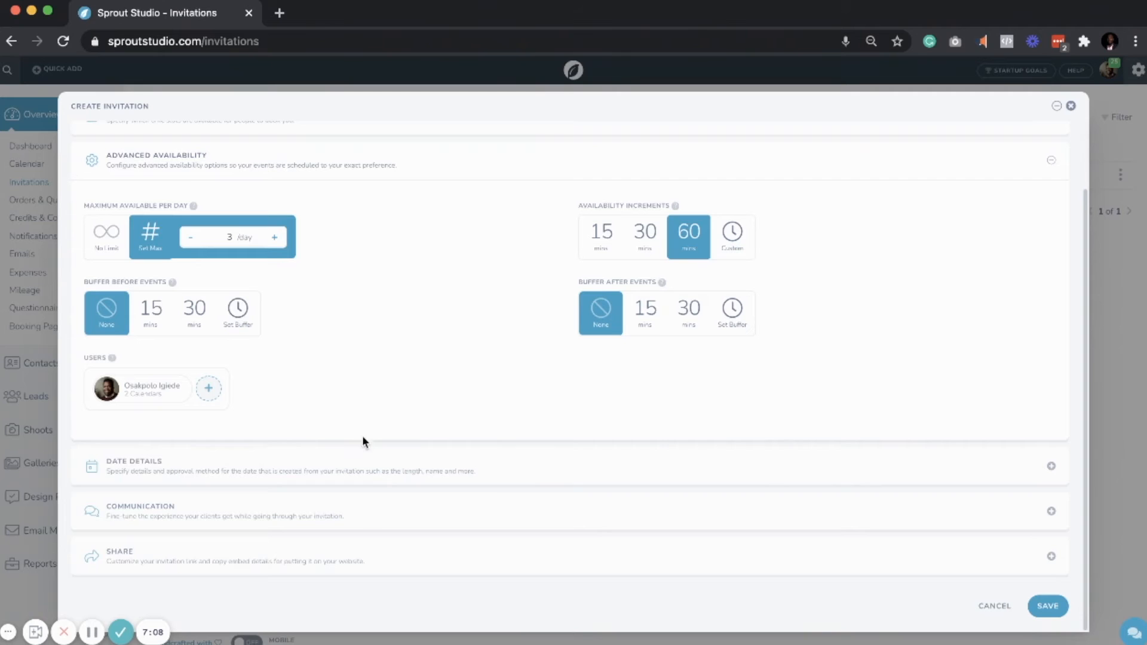
- In the date details, change the date name to "E-Coffee with" followed by the Contact Name placeholder
left_click(366, 476)
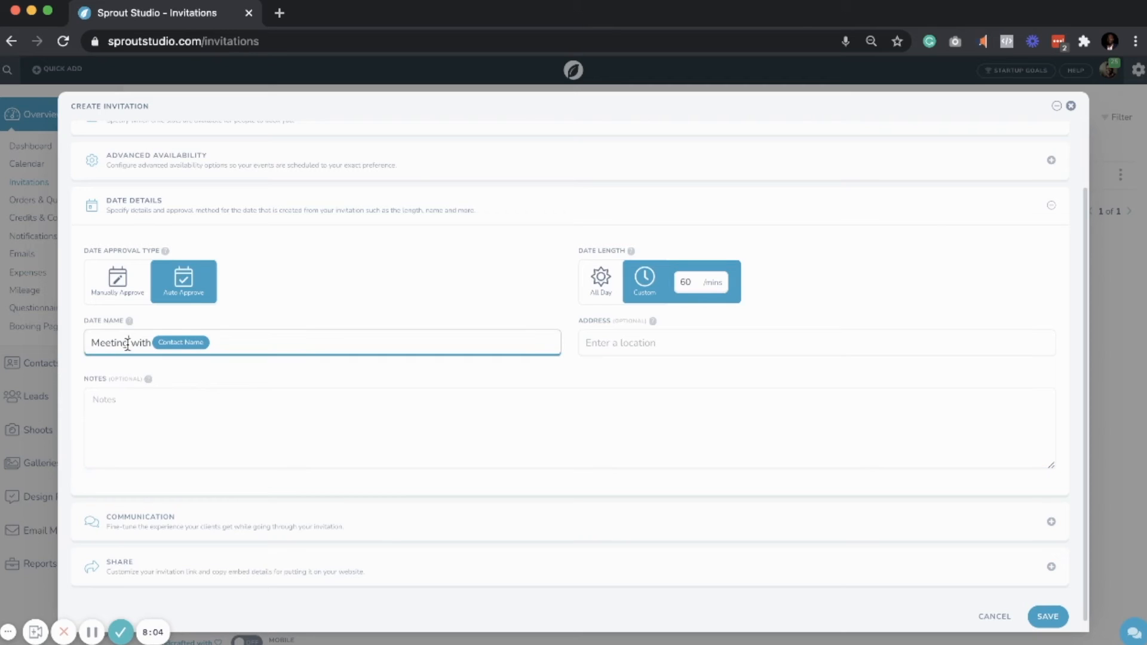
left_click_drag(127, 343, 60, 346)
type("E-Coffee")
- Enter Zoom as the address in the invitation's date details
left_click(686, 343)
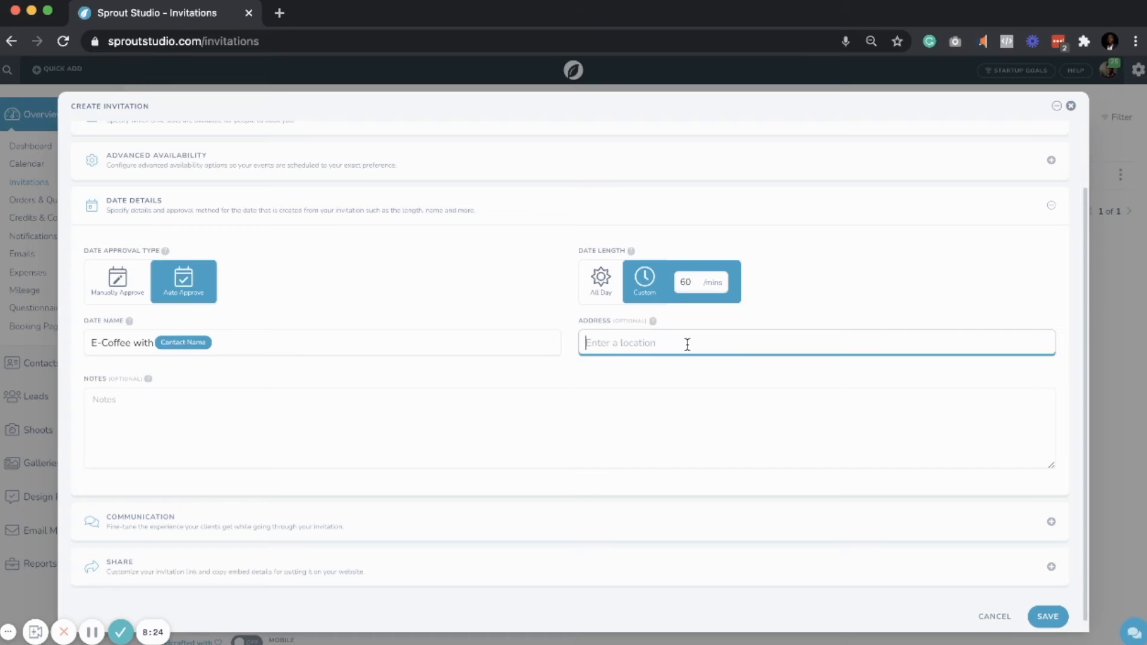
type("Z")
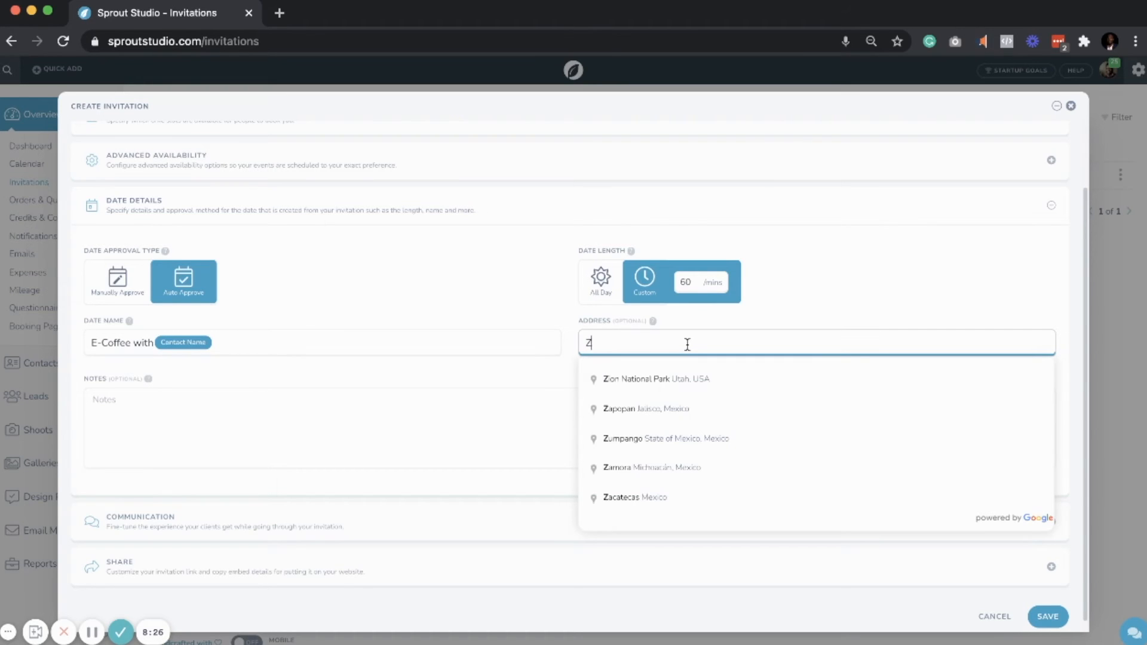
type("oom")
left_click(522, 412)
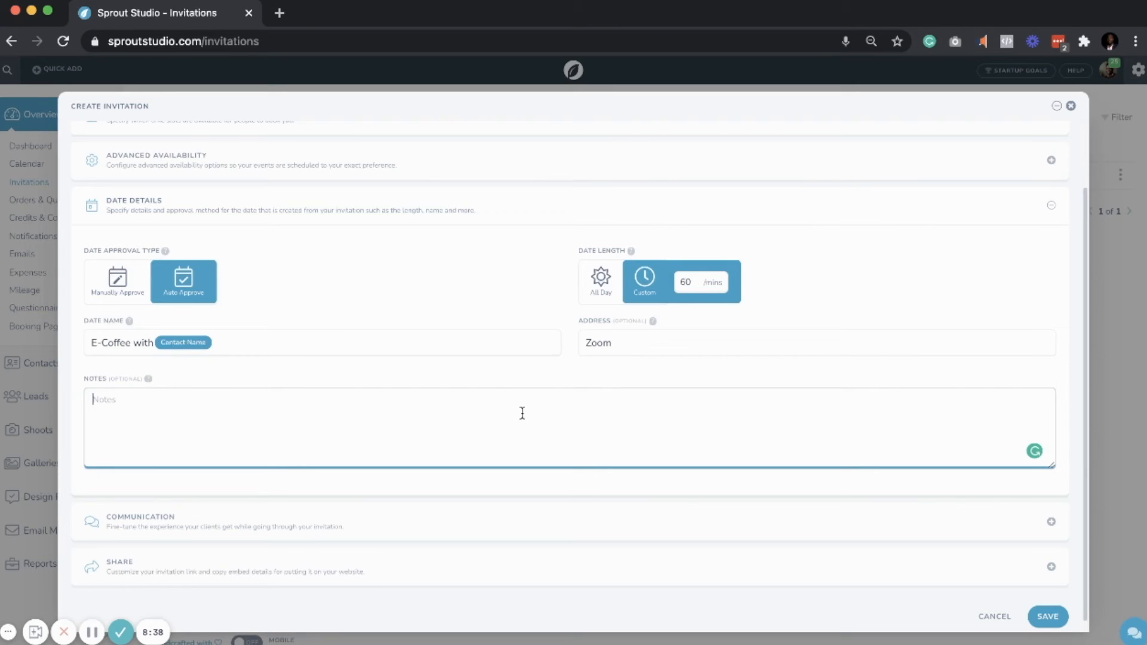
- Review the date details and the communication section's questionnaire and welcome and thank-you message options
left_click(540, 527)
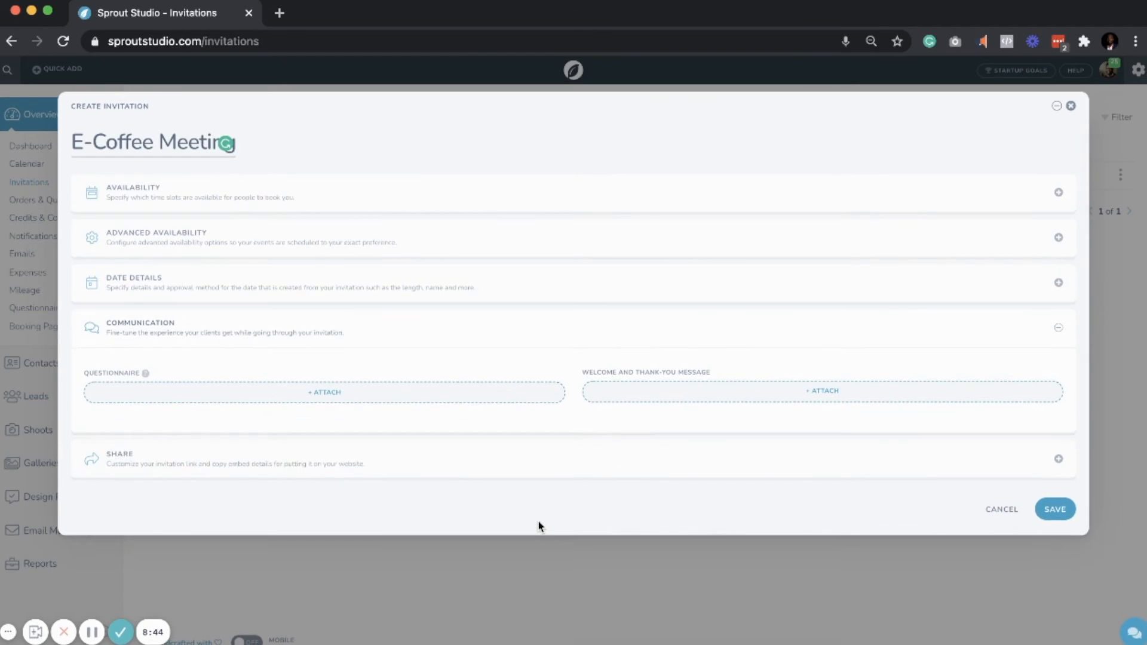
left_click(505, 280)
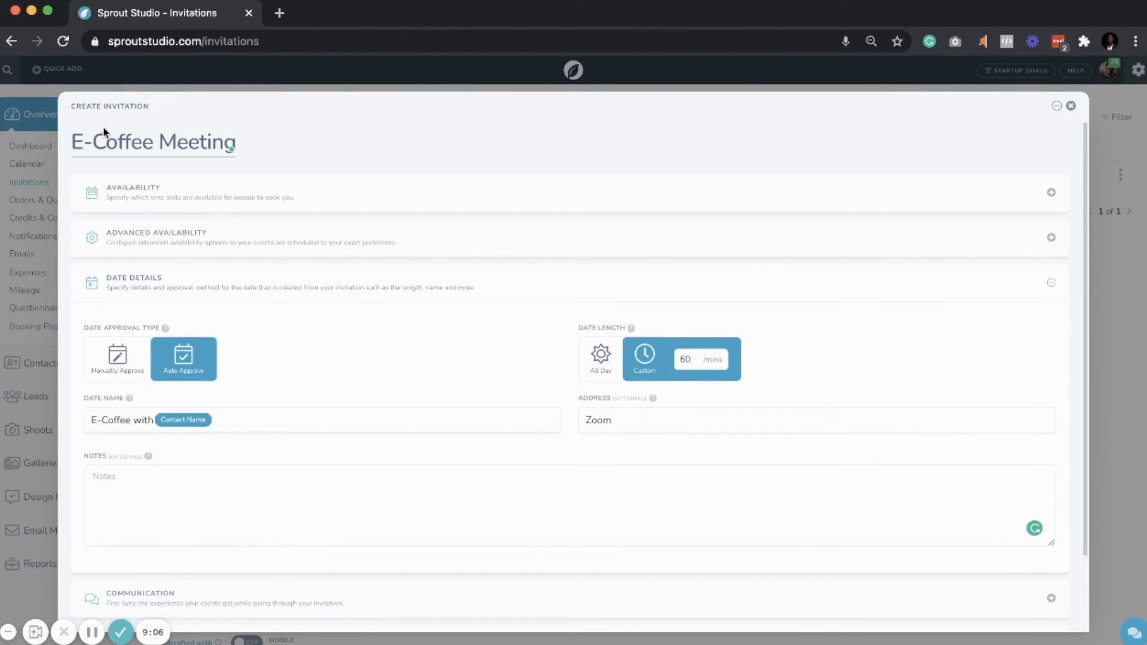
triple_click(122, 138)
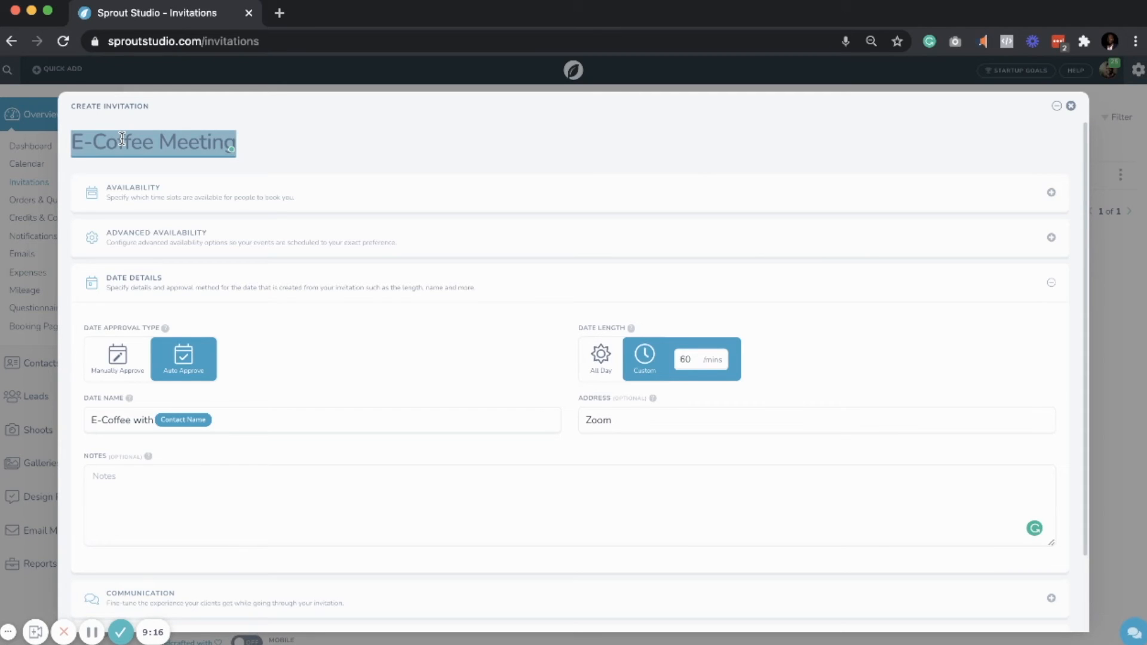
left_click(512, 486)
scroll(512, 486, "down", 2)
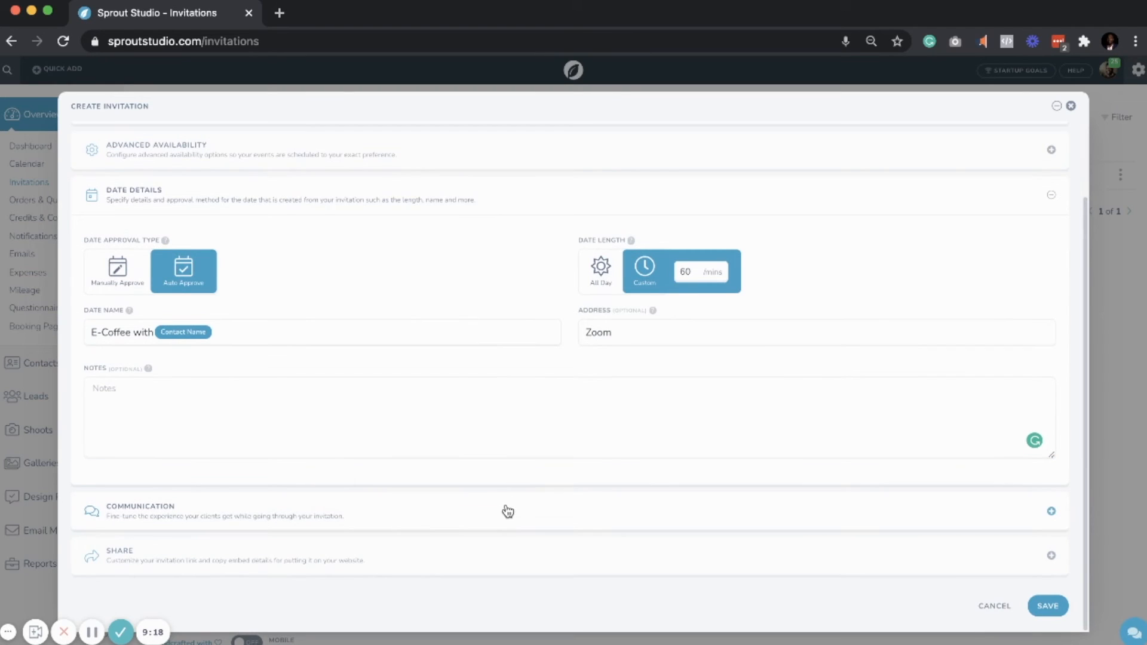
left_click(508, 511)
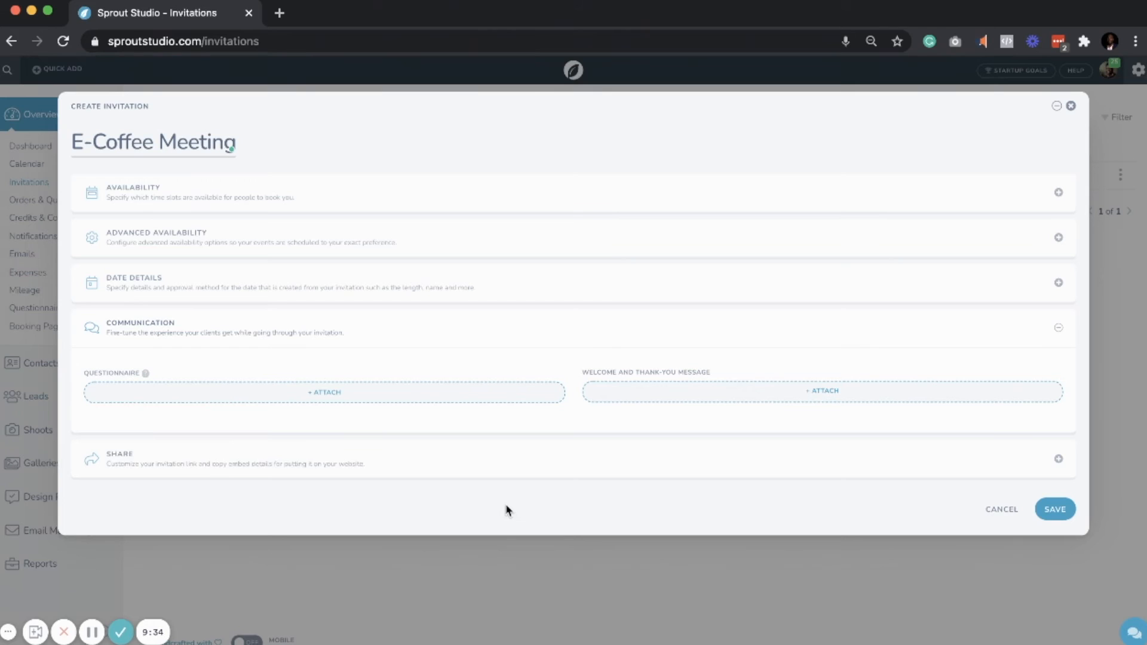
- Check the invitation's share link and script embed code, and save the E-Coffee Meeting invitation
left_click(506, 470)
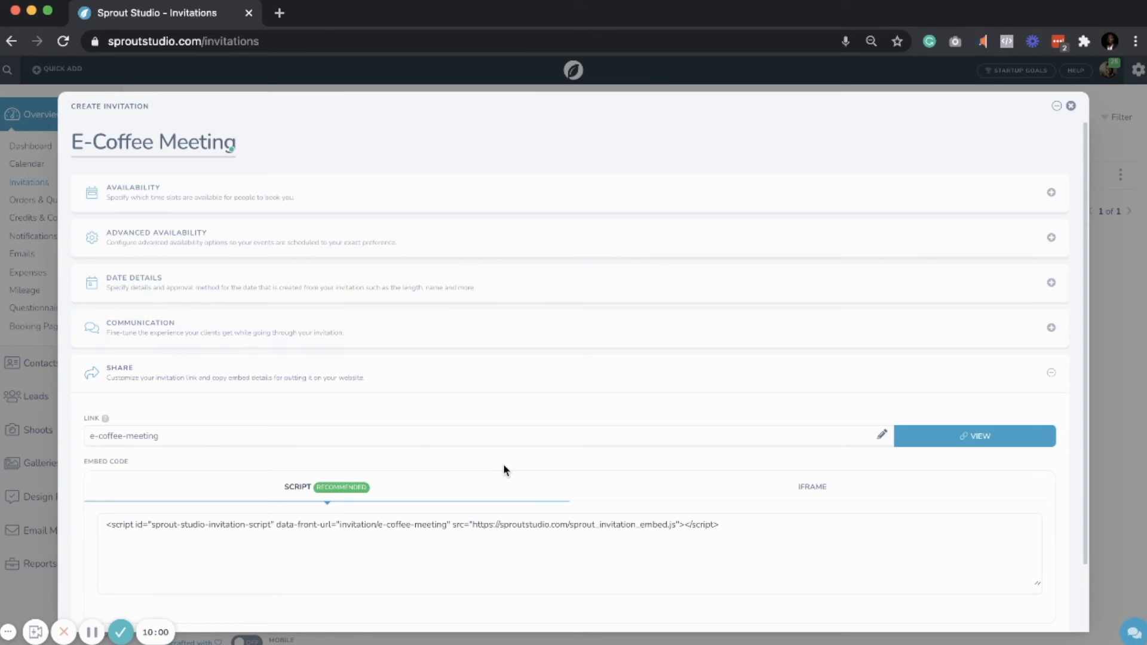
scroll(503, 470, "down", 2)
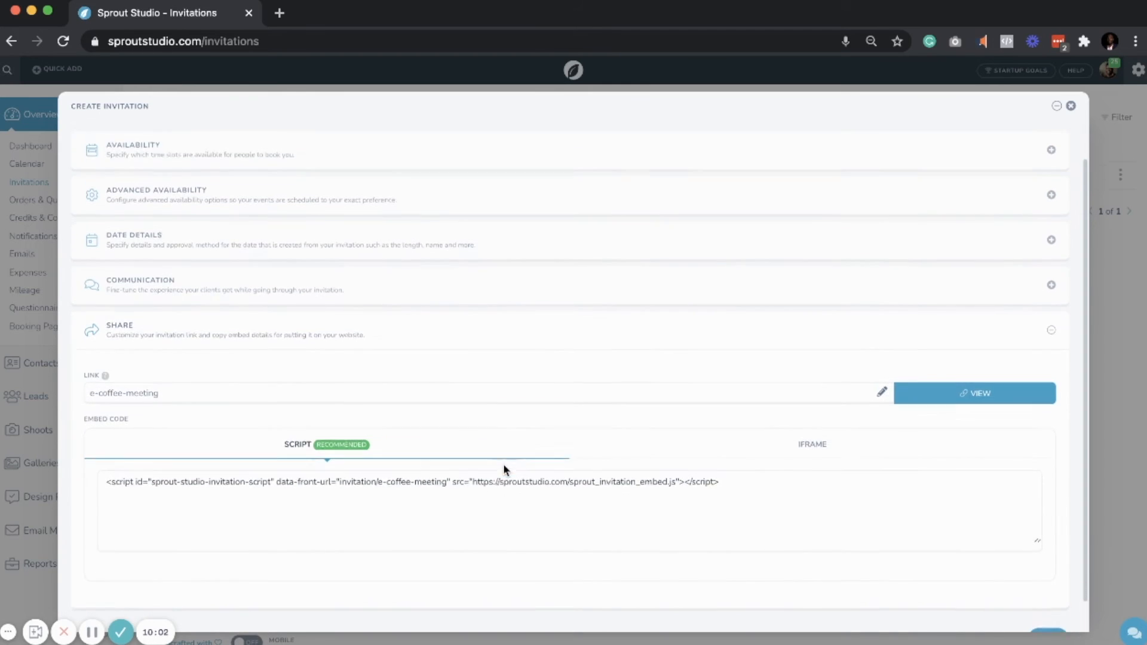
left_click(503, 465)
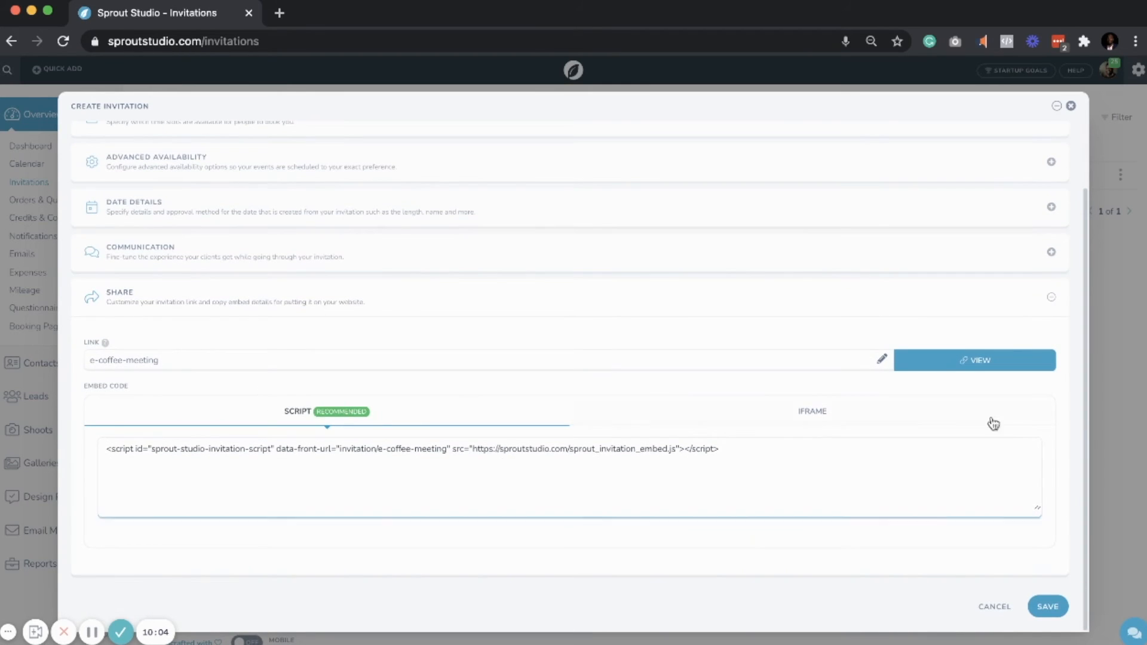
left_click(1048, 606)
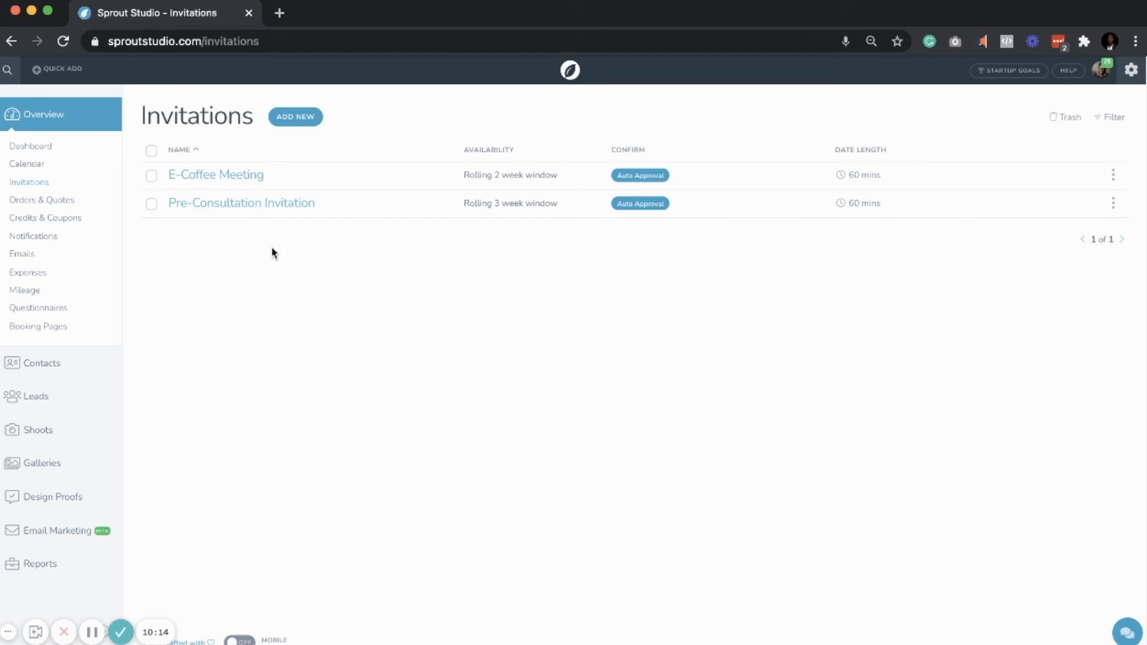
- Reopen the E-Coffee Meeting invitation, preview its public page from the share settings, and return to the invitations list
left_click(228, 175)
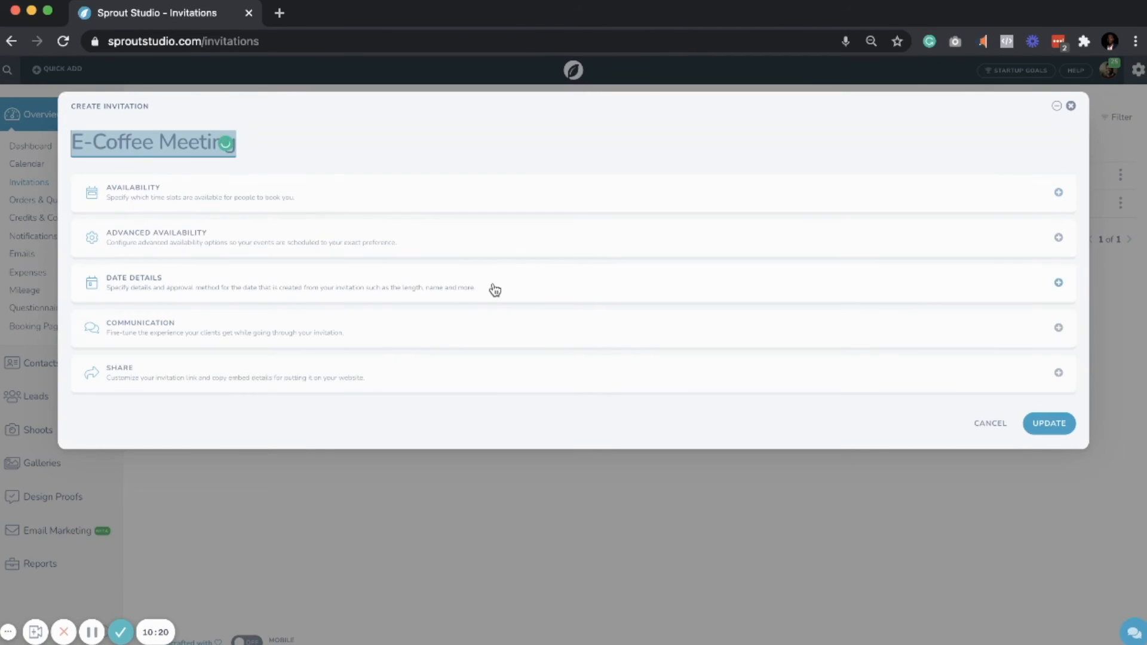
left_click(577, 381)
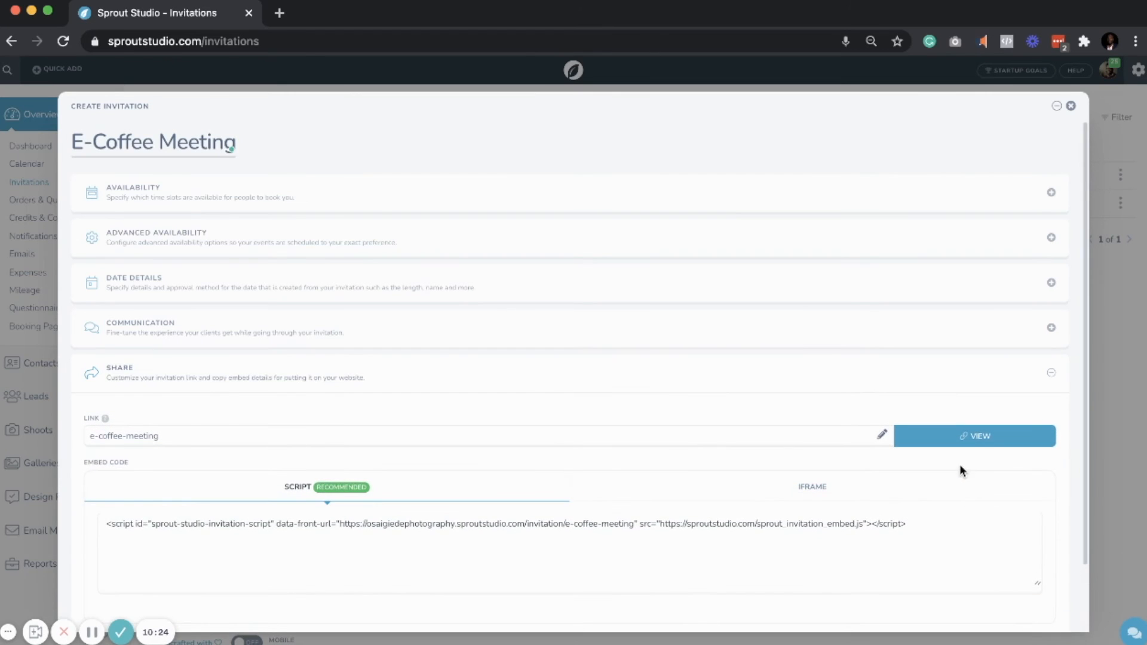
left_click(991, 440)
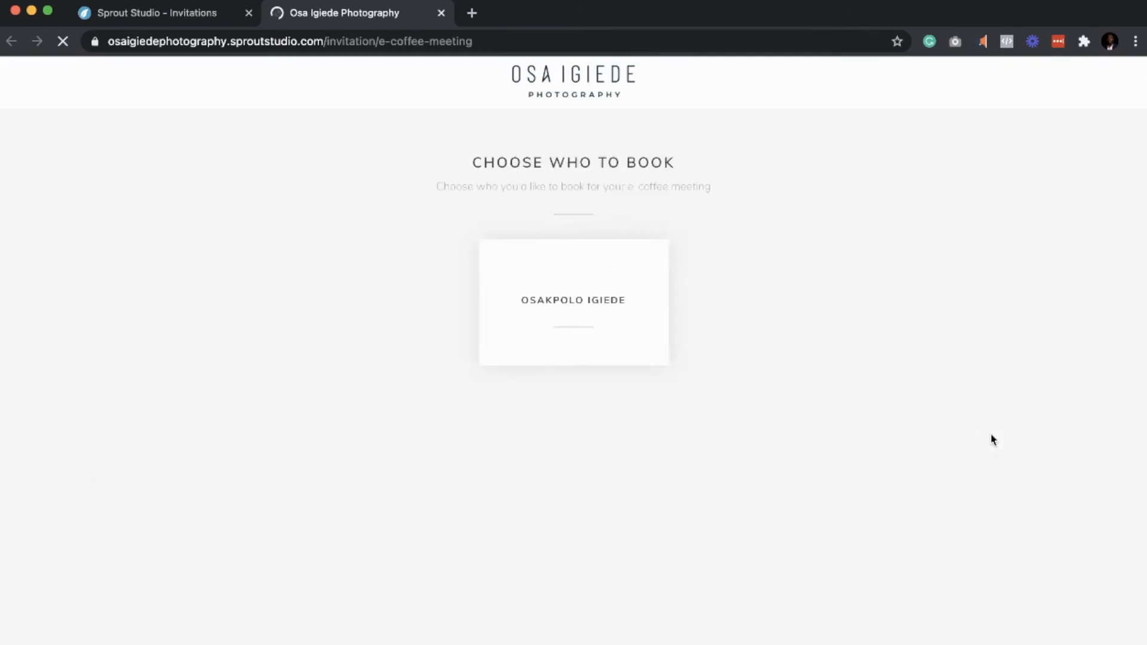
left_click(441, 13)
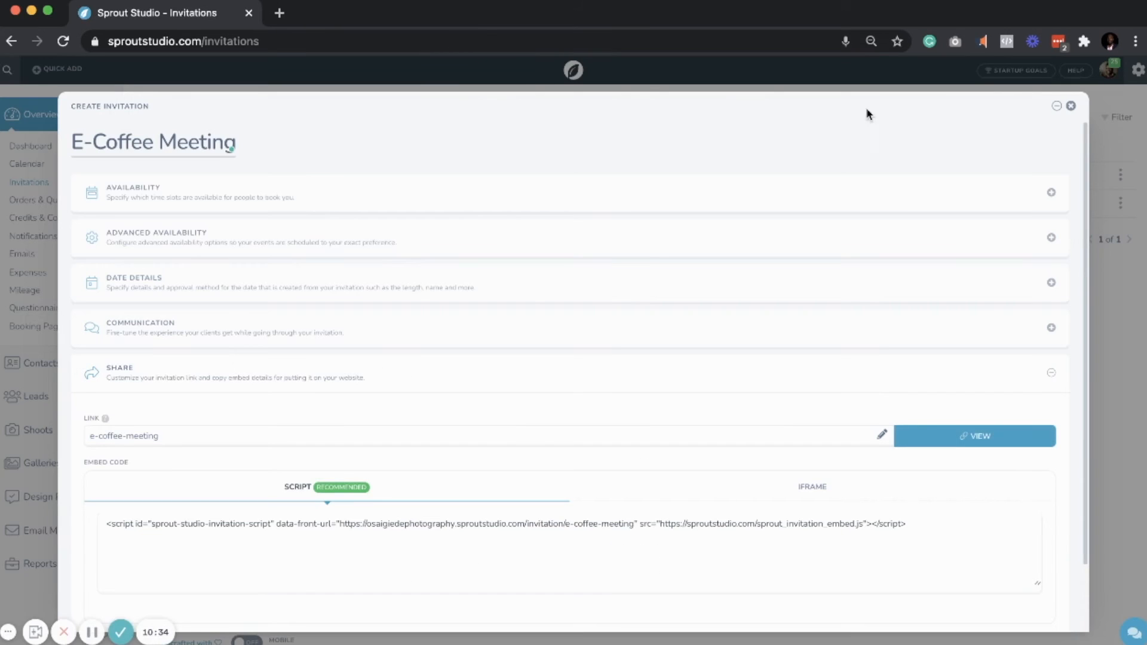
left_click(1070, 106)
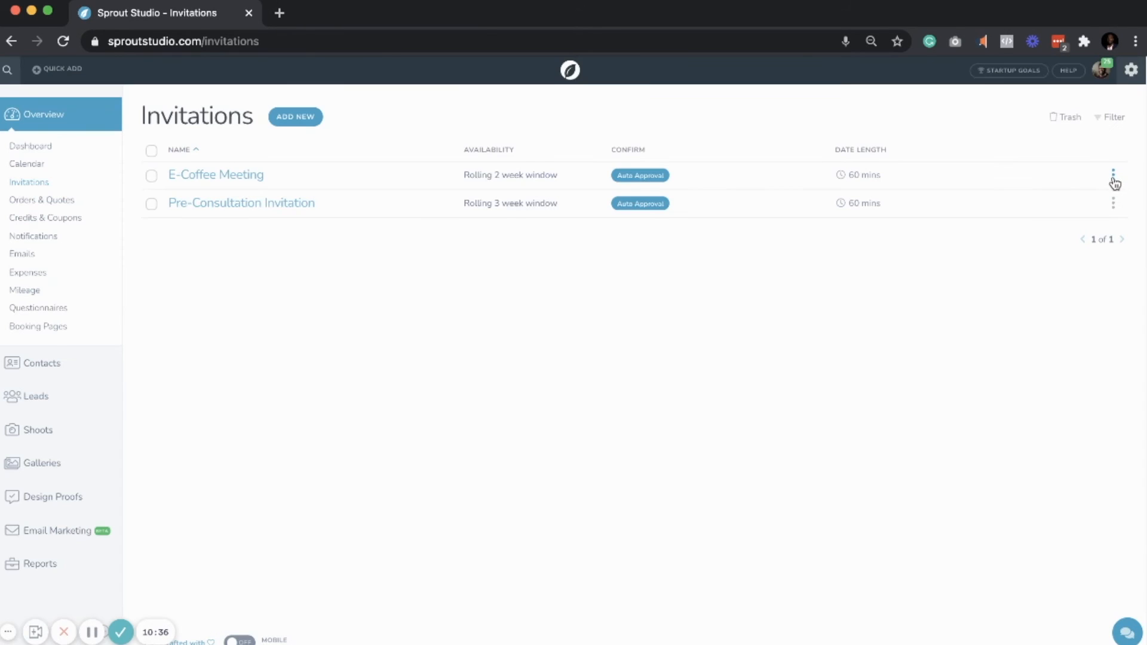
- View the E-Coffee Meeting invitation as a client and book the 5:00 PM to 6:00 PM slot on Friday, February 5, 2021
left_click(1113, 180)
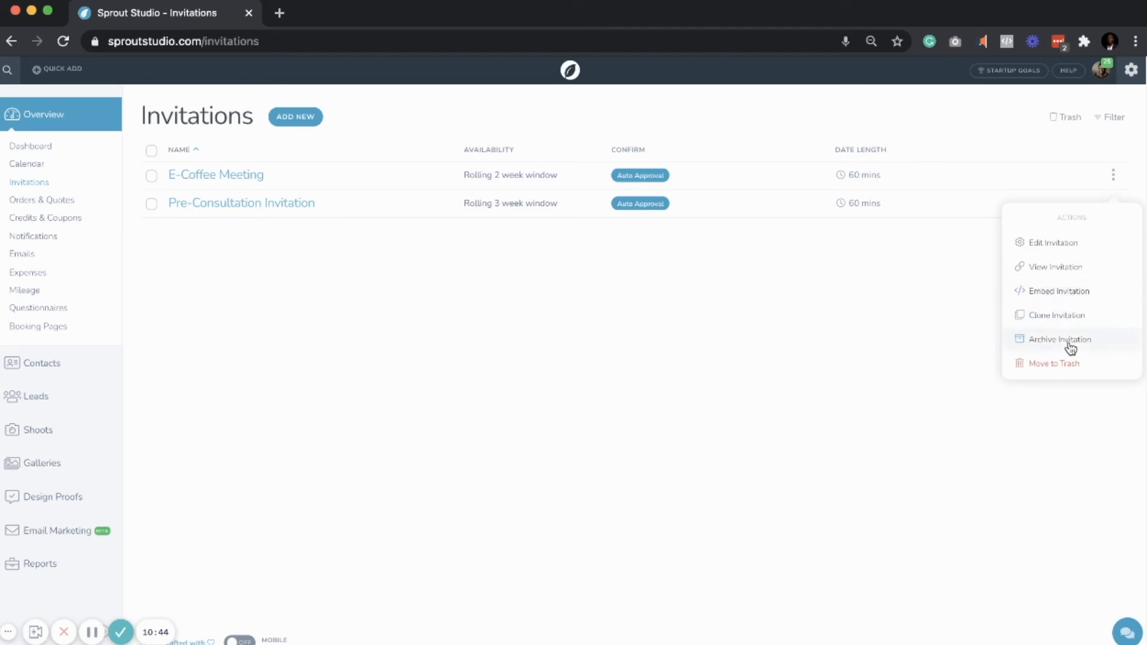
left_click(1082, 270)
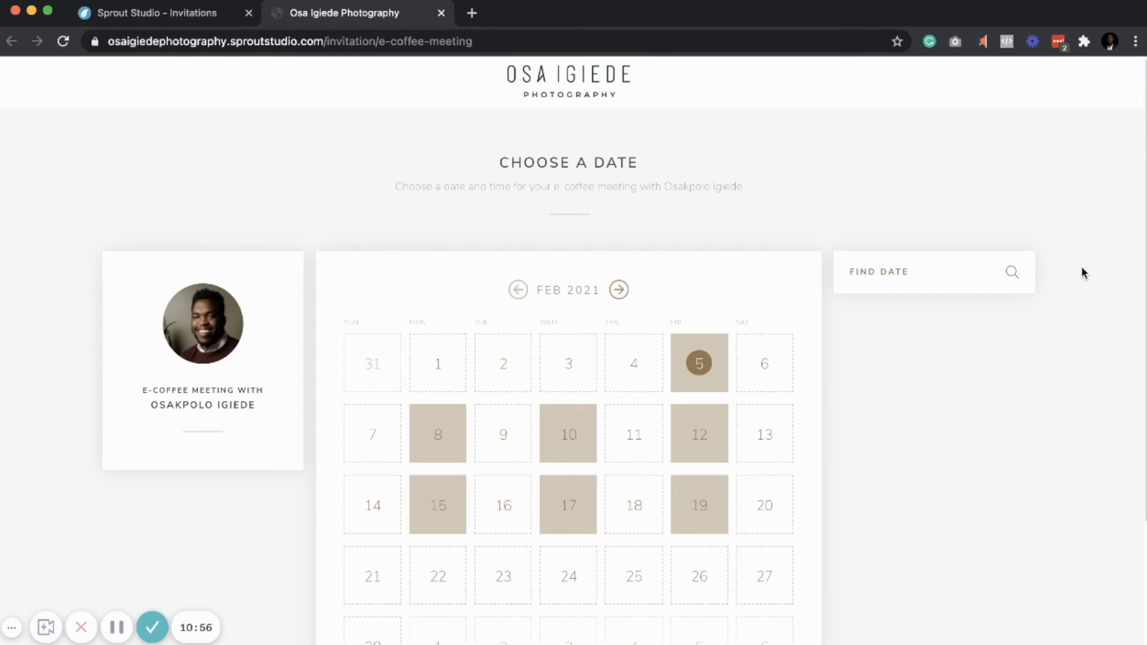
left_click(683, 369)
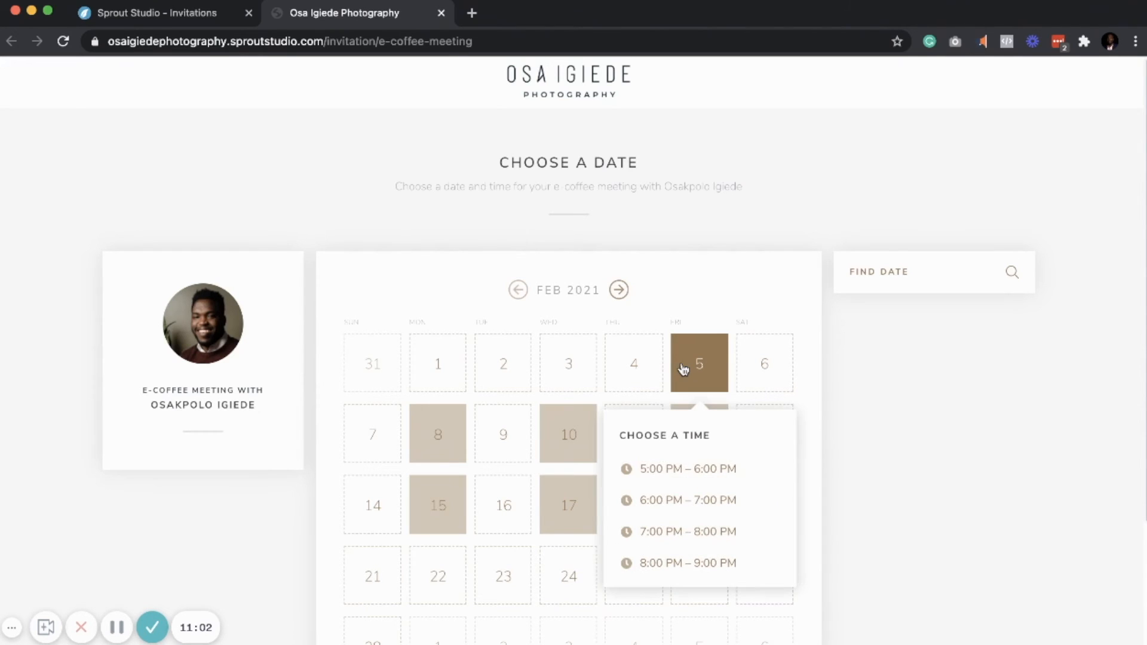
left_click(695, 470)
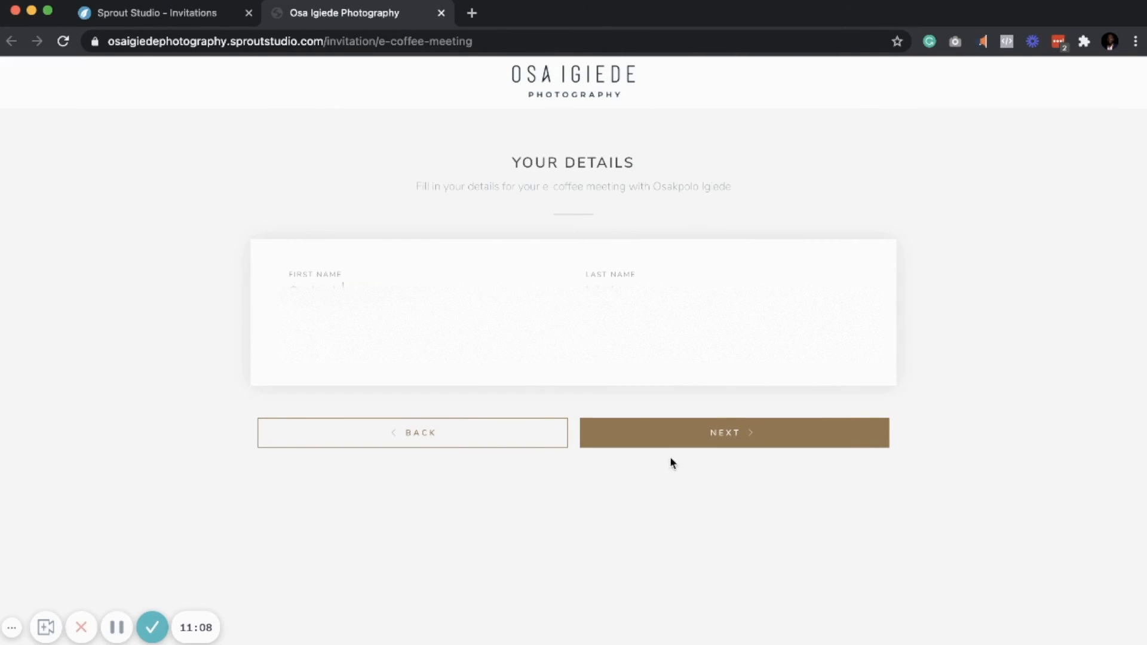
left_click(687, 442)
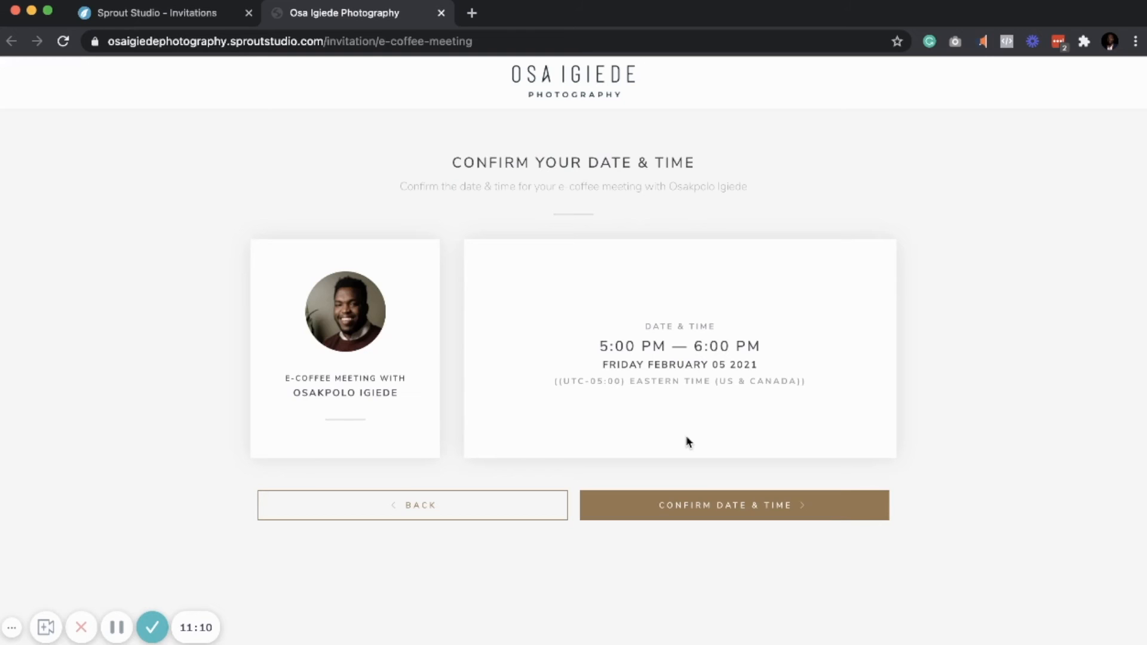
left_click(710, 499)
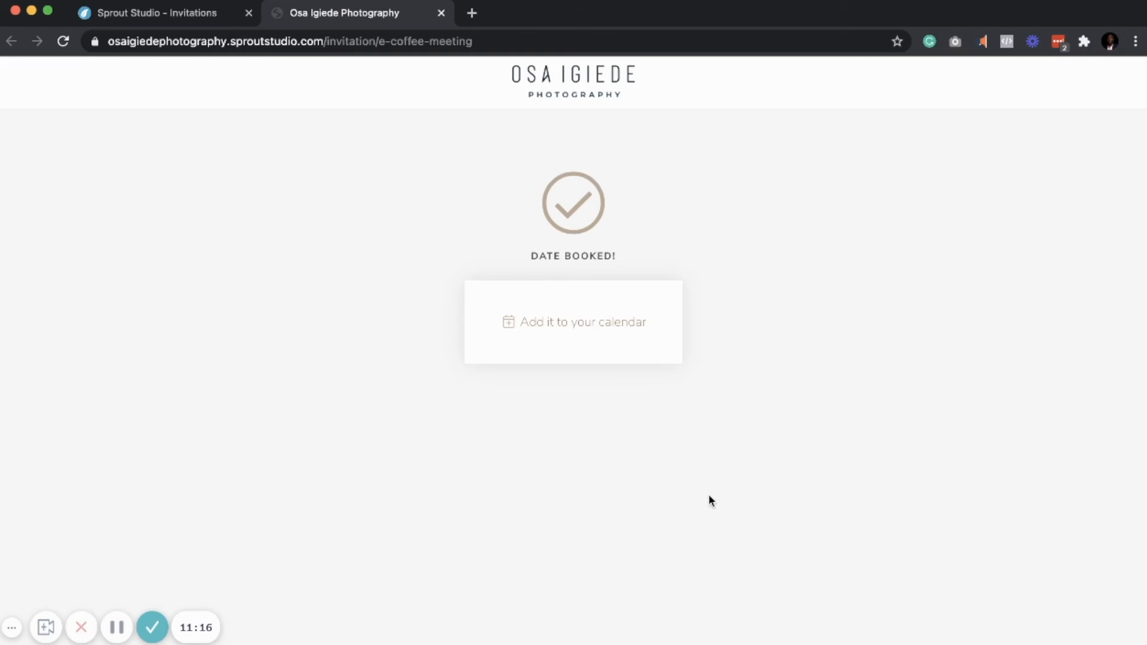
left_click(441, 13)
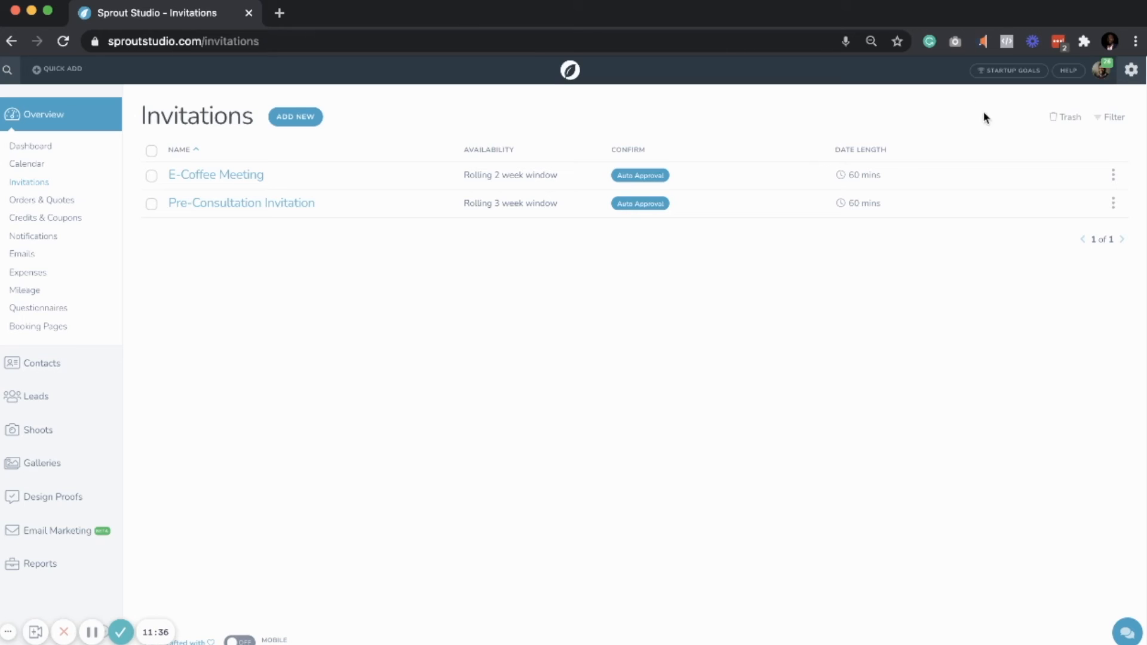
- Clone the E-Coffee Meeting invitation and rename the copy as "Ordering Session"
left_click(1114, 177)
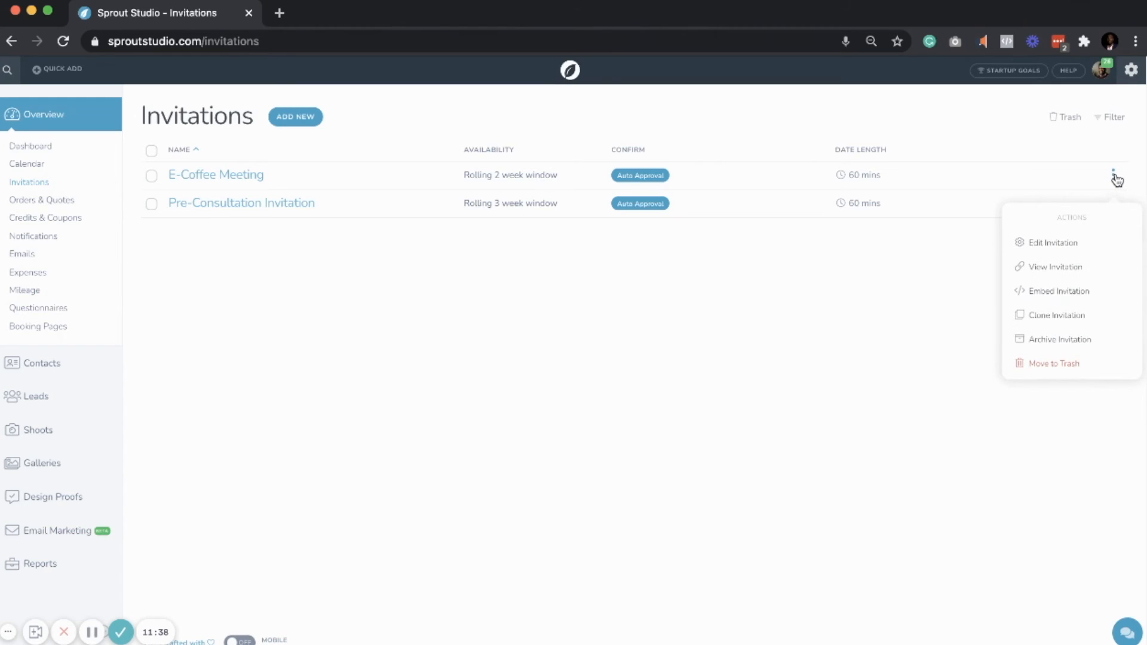
left_click(1056, 317)
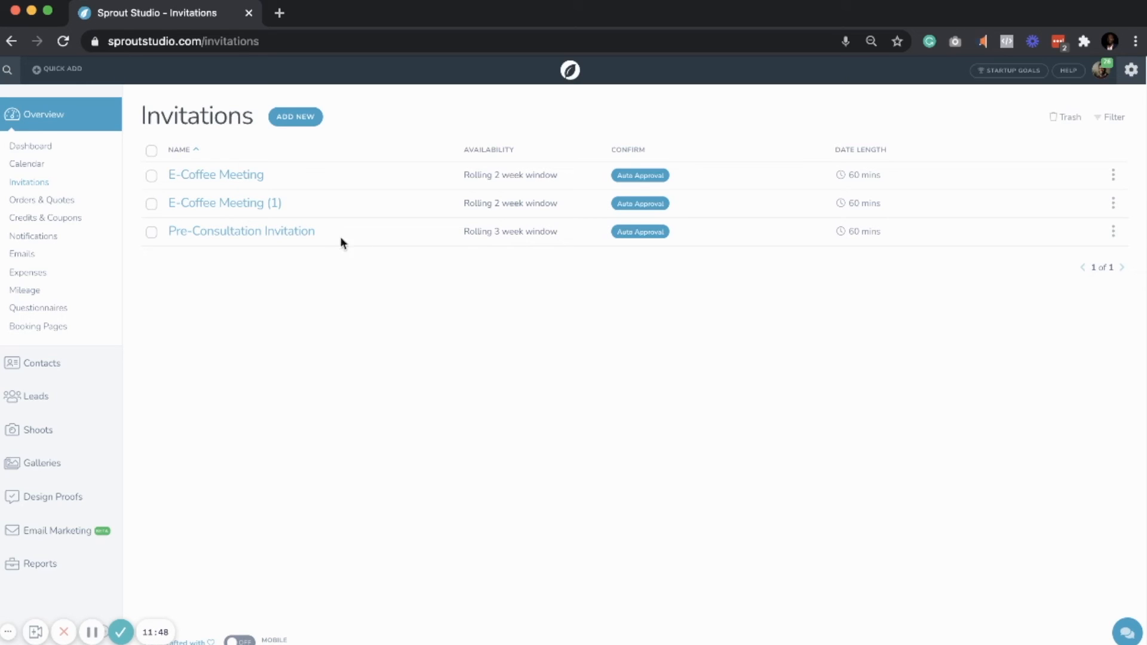
left_click(1120, 205)
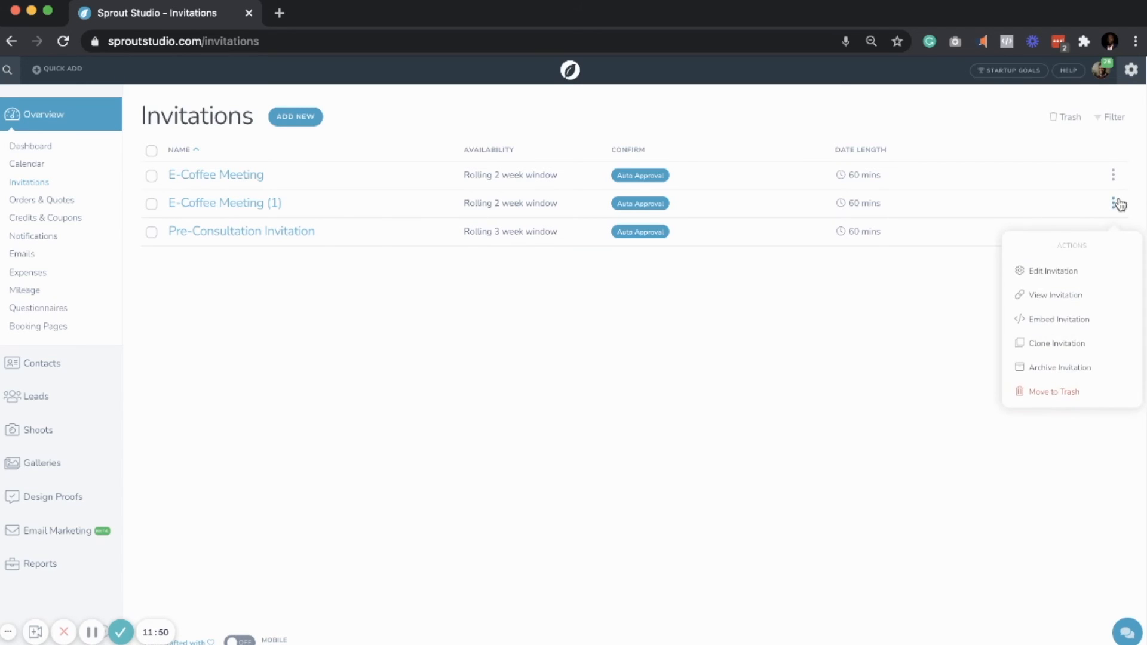
left_click(1066, 266)
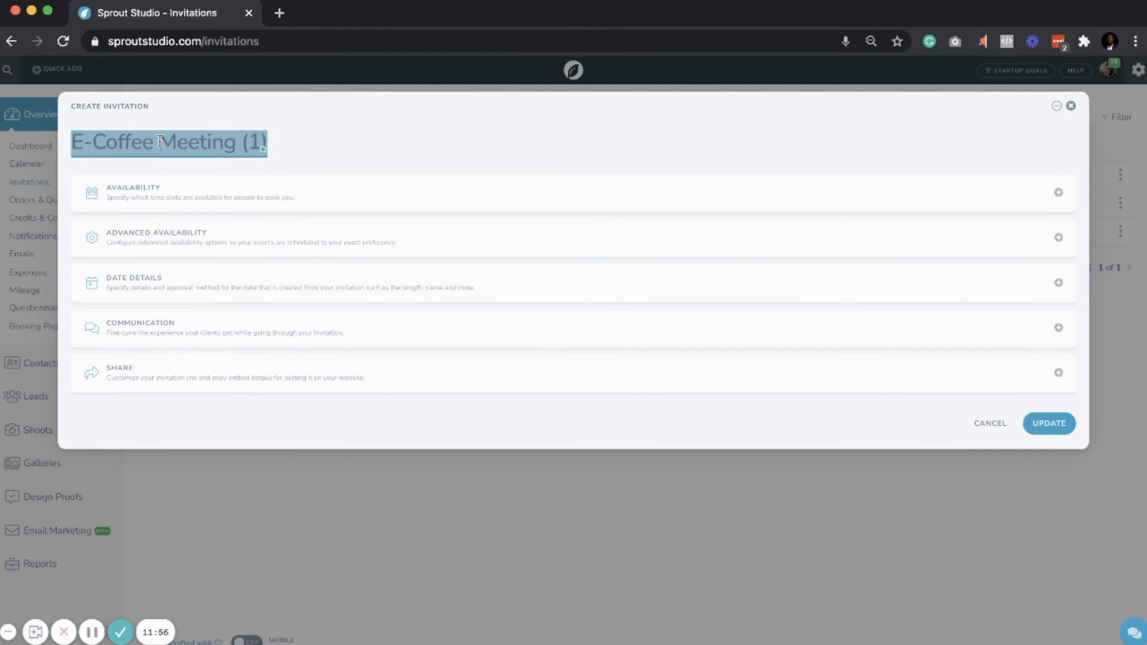
key("BackSpace")
type("O")
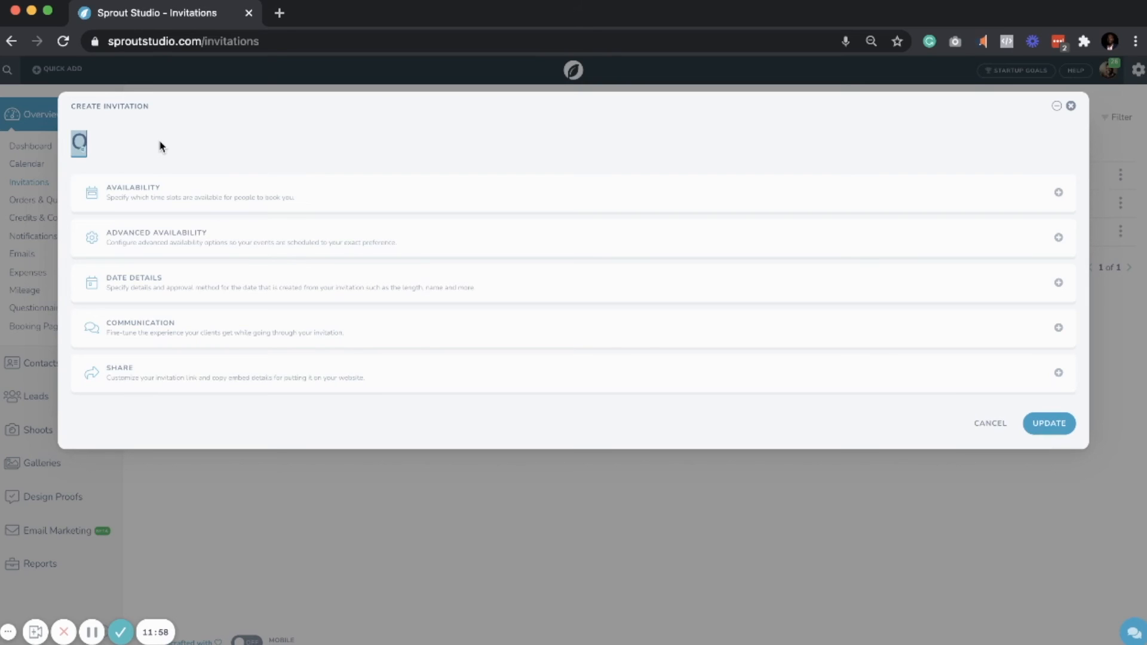
type("rdering Ses")
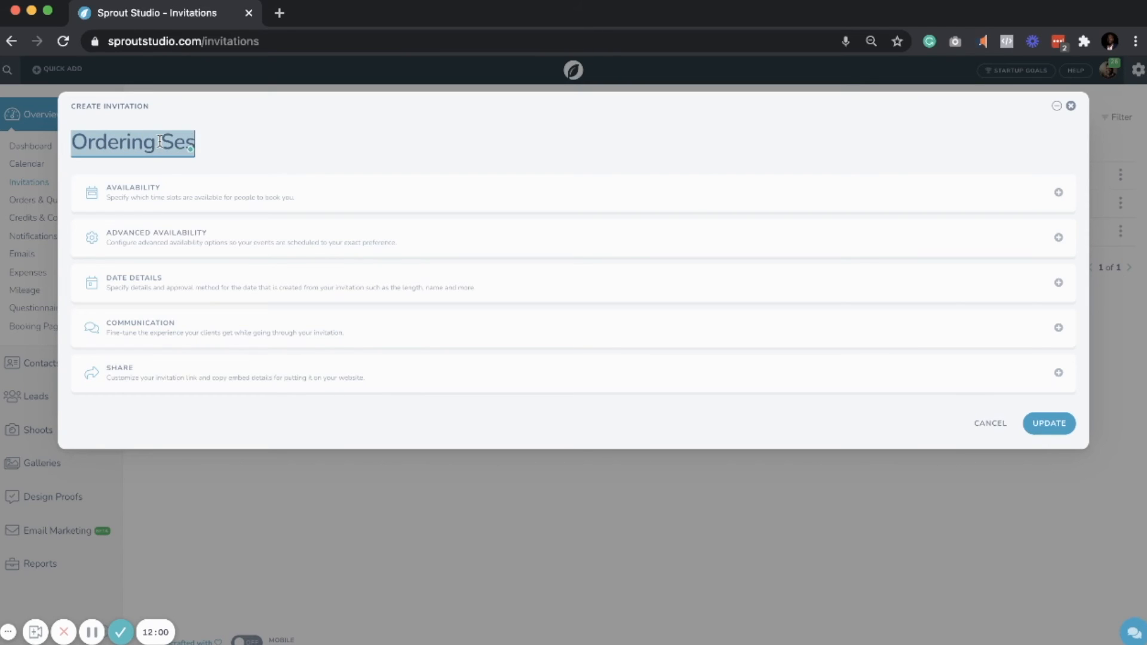
type("sion")
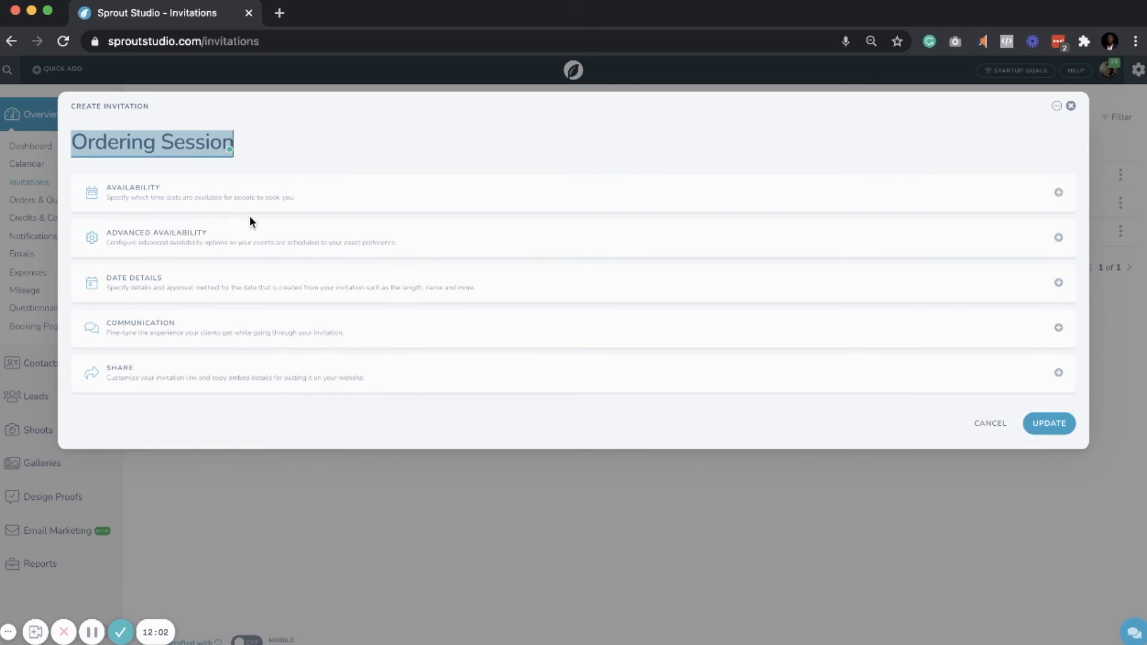
- Add a recurring Saturday time slot from 9:00 AM to 5:00 PM to the Ordering Session's availability, starting February 6
left_click(252, 213)
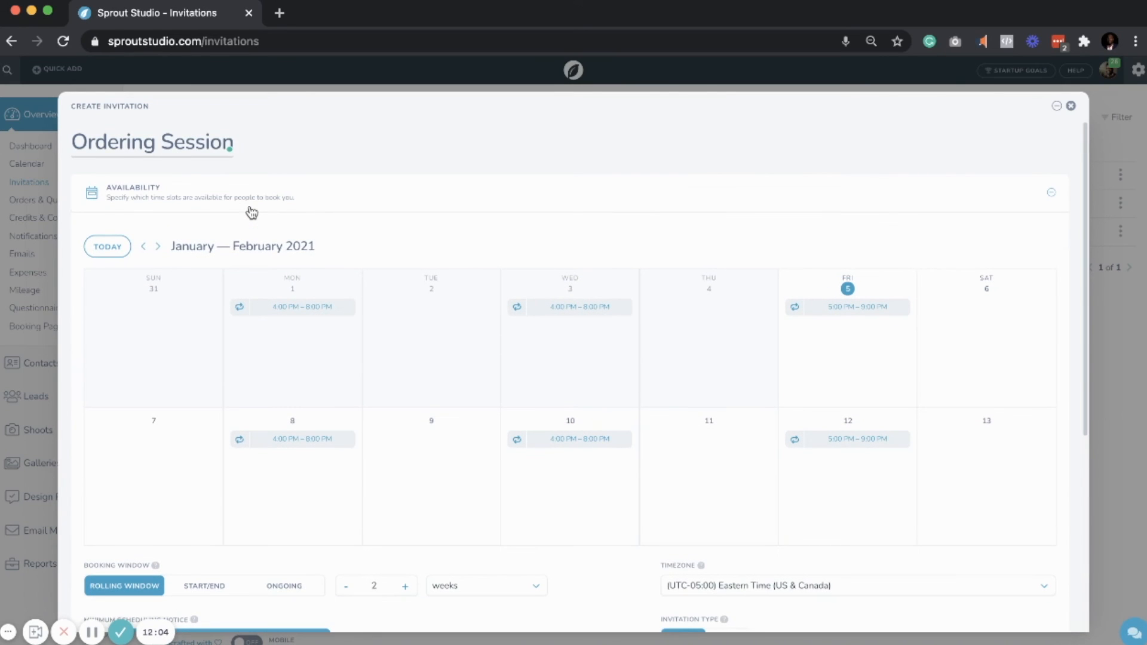
left_click(251, 212)
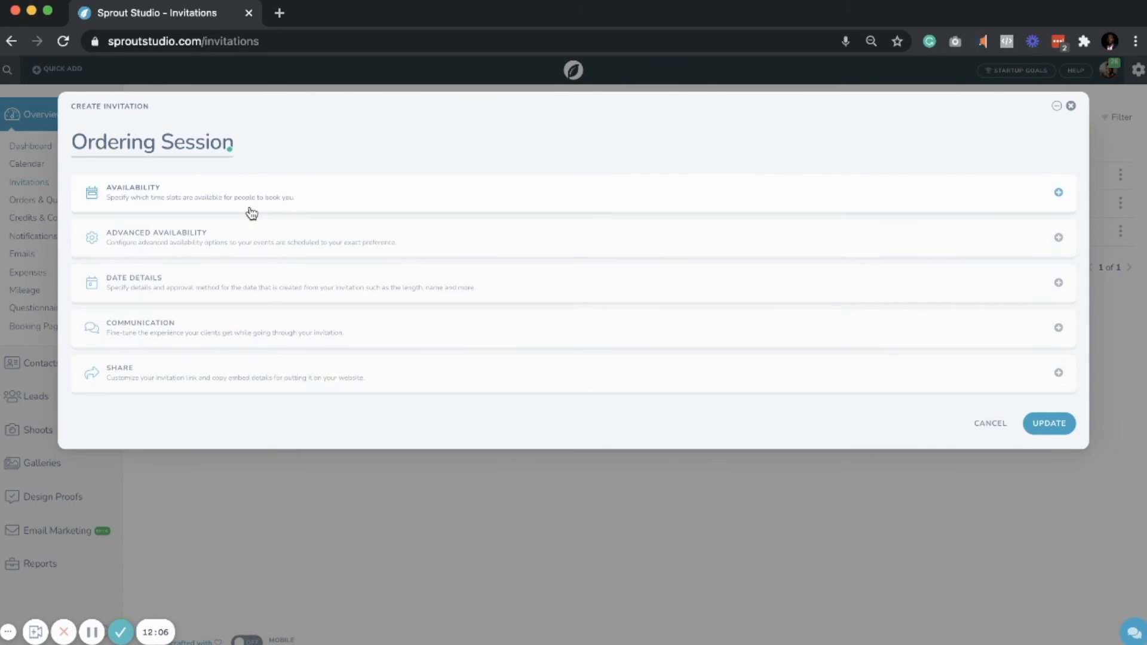
left_click(249, 212)
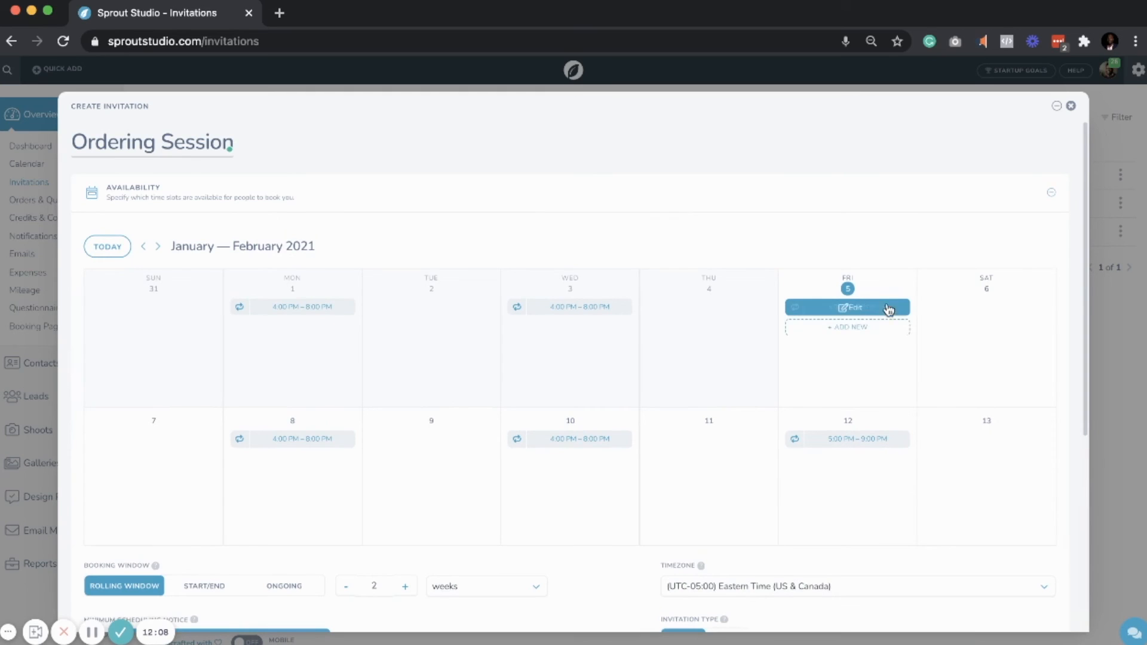
mouse_move(948, 315)
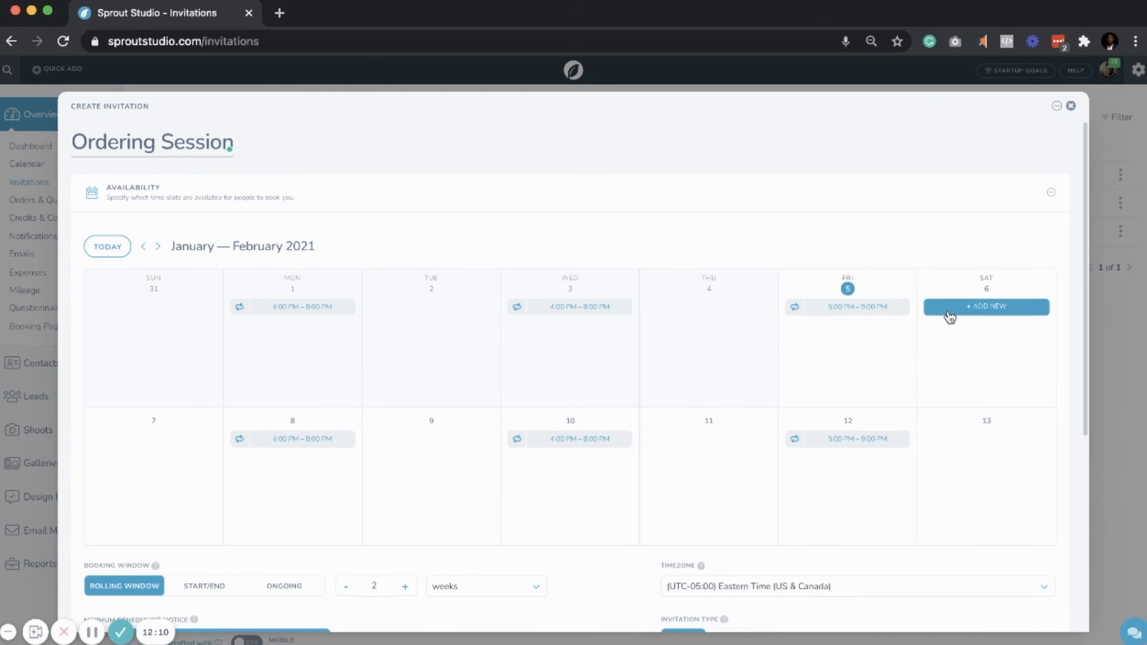
left_click(949, 316)
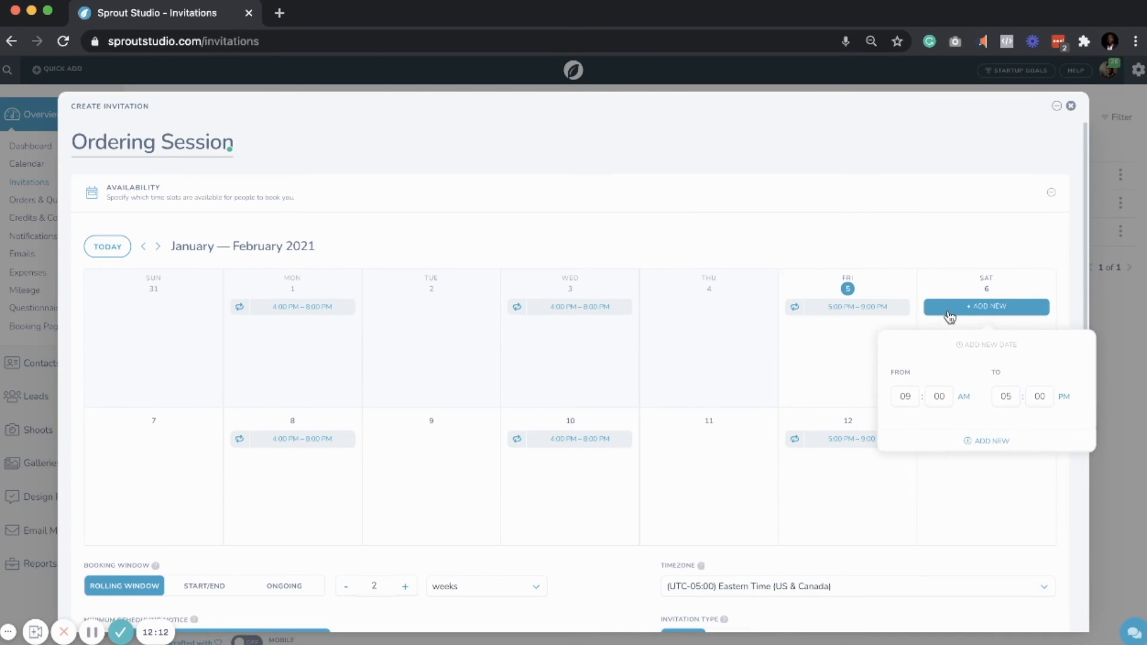
left_click(968, 440)
left_click(949, 428)
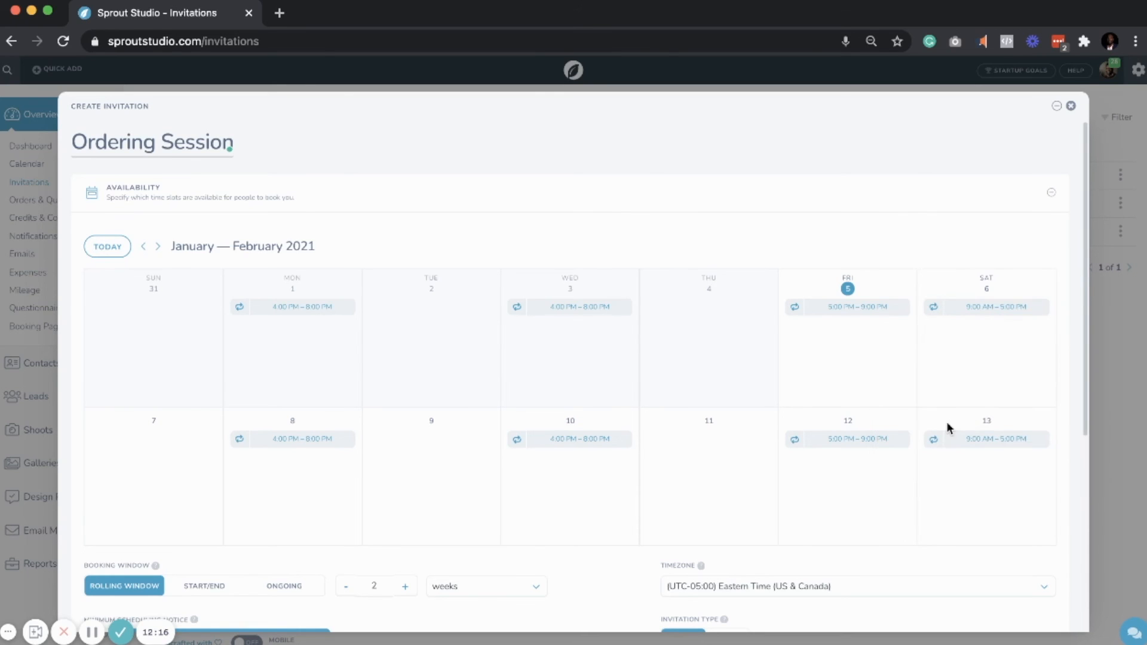
- Review the availability settings and change the date name to "Ordering Session with" followed by the Contact Name placeholder
scroll(946, 421, "down", 3)
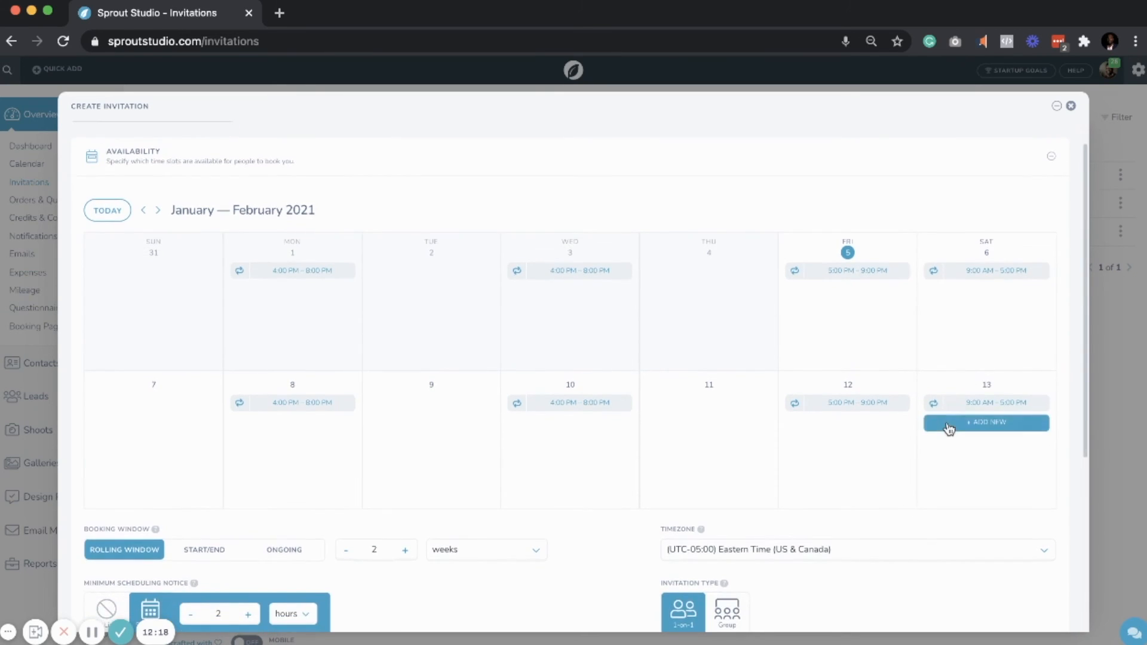
scroll(706, 449, "down", 5)
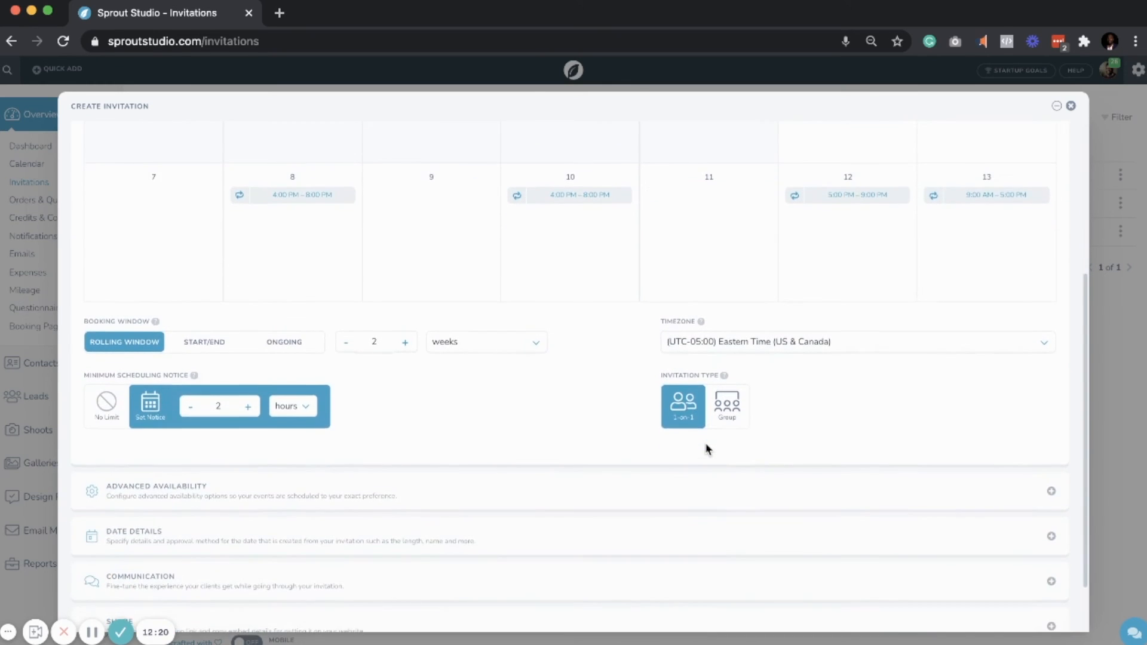
left_click(709, 439)
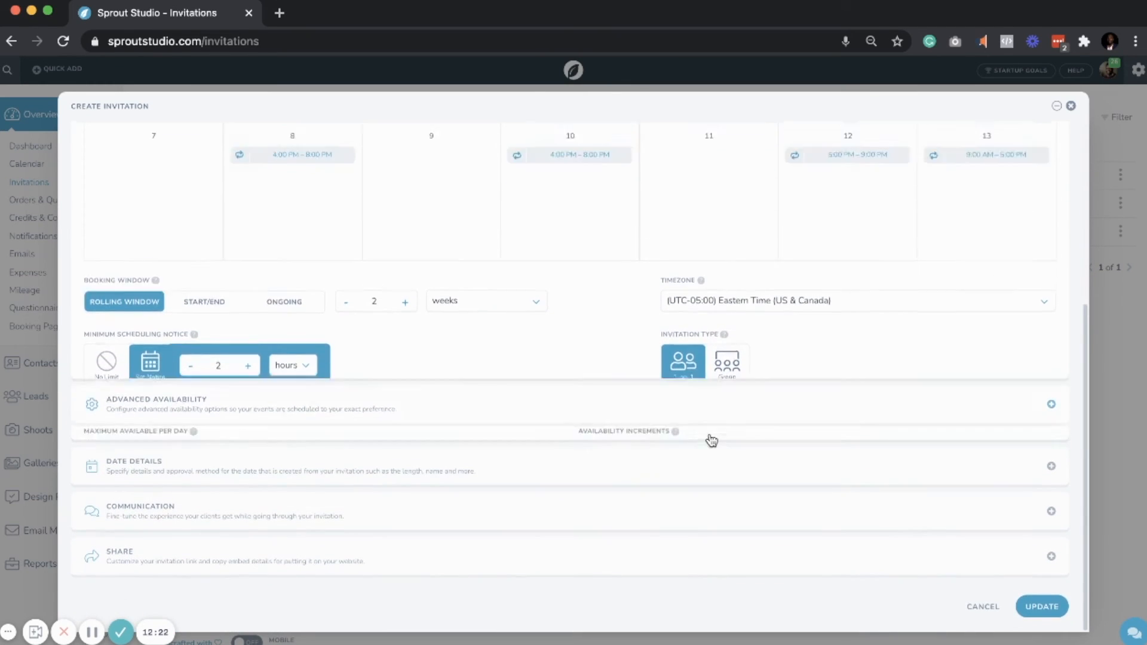
scroll(710, 440, "down", 5)
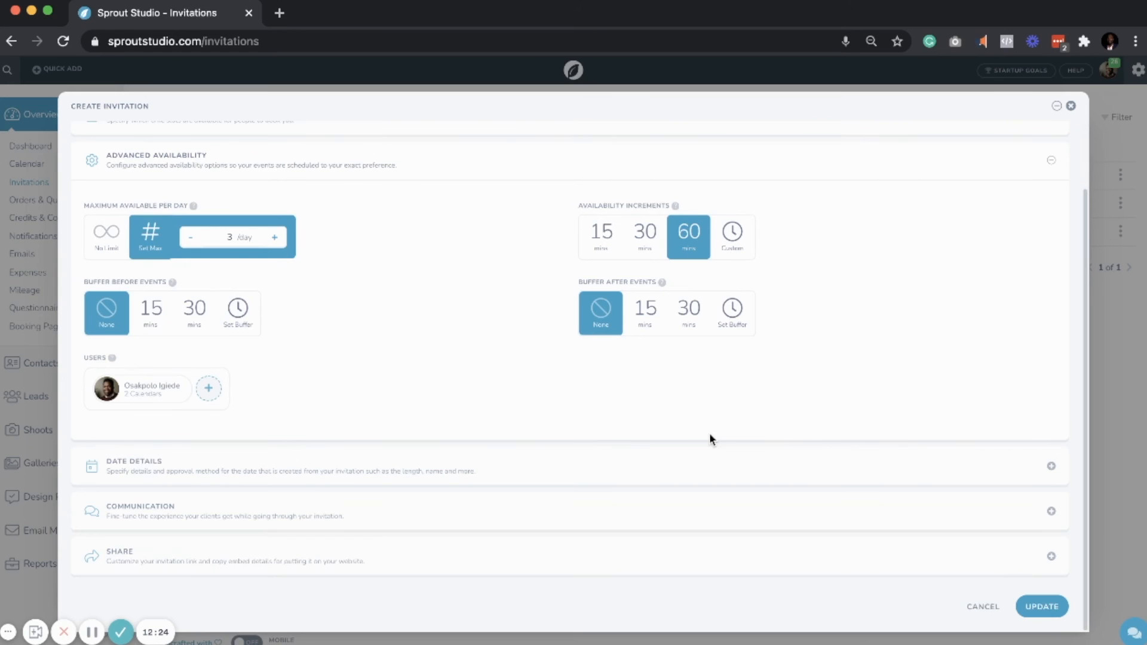
left_click(685, 461)
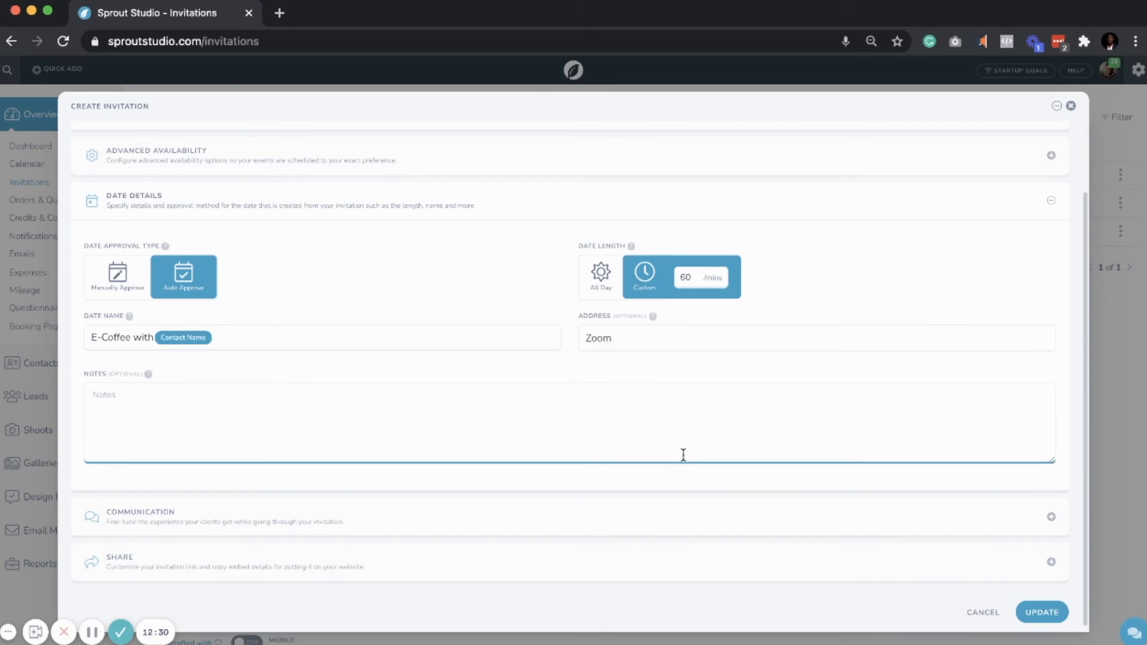
left_click_drag(131, 338, 76, 338)
type("Ordering Se")
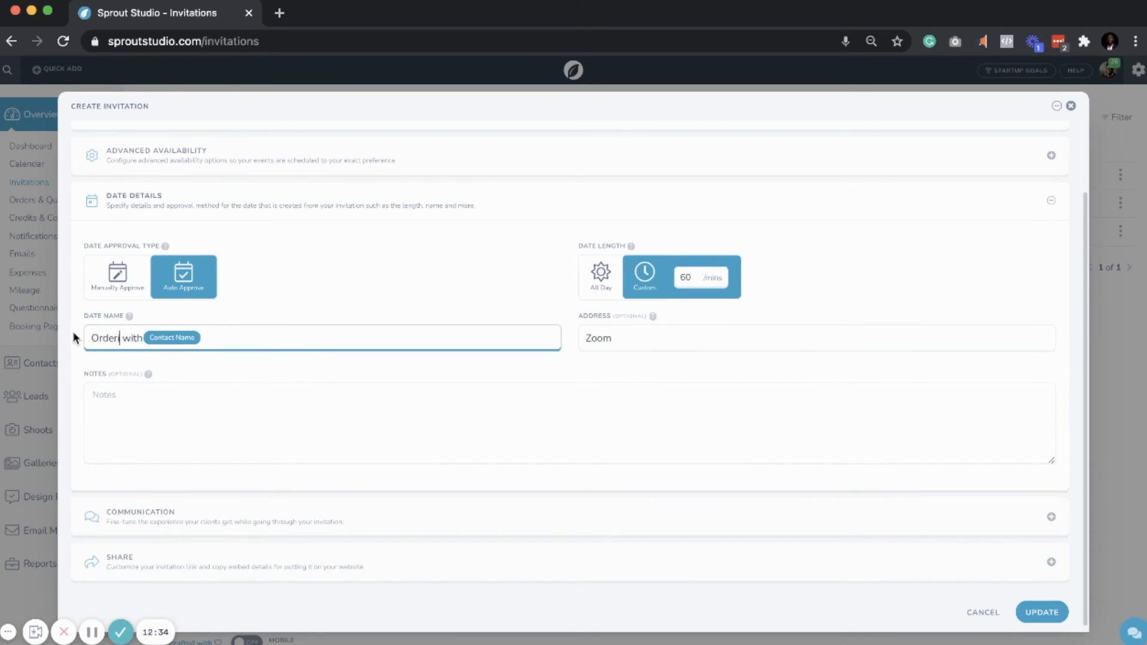
type("ssion")
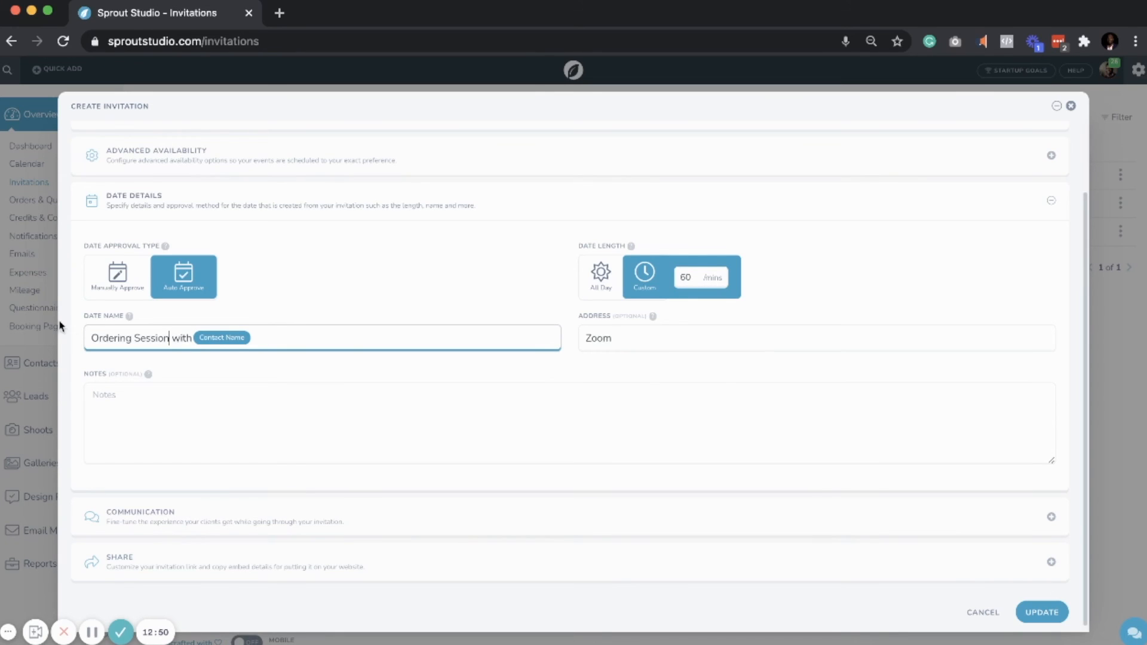
- Set the date approval type to Manually Approve and save the Ordering Session invitation
left_click(107, 292)
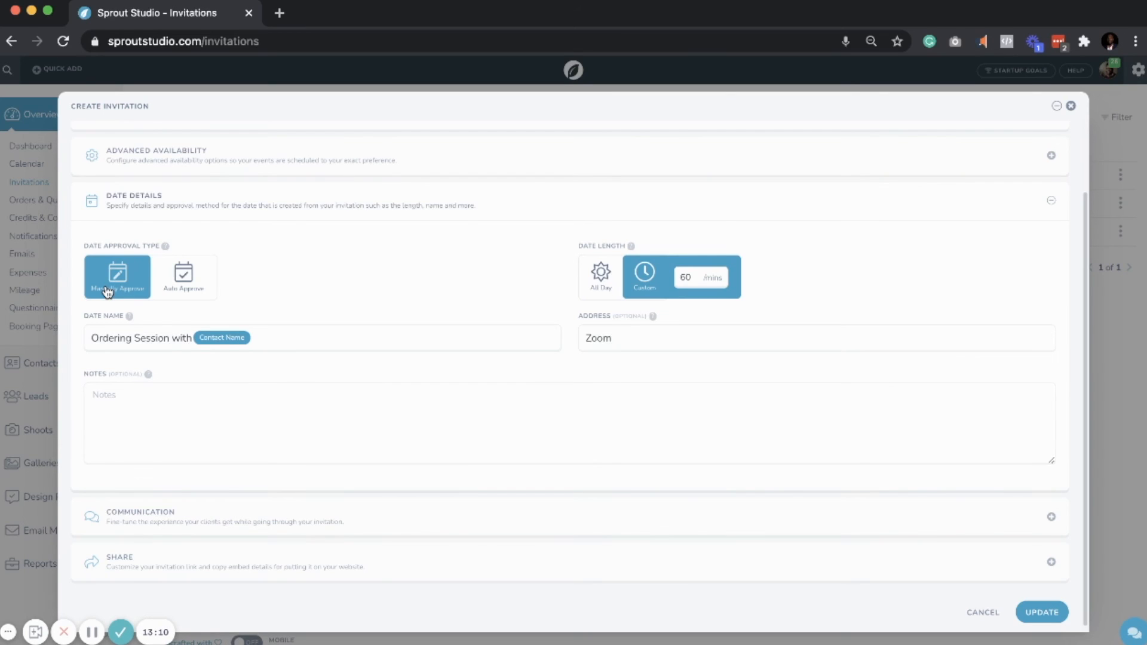
left_click(289, 418)
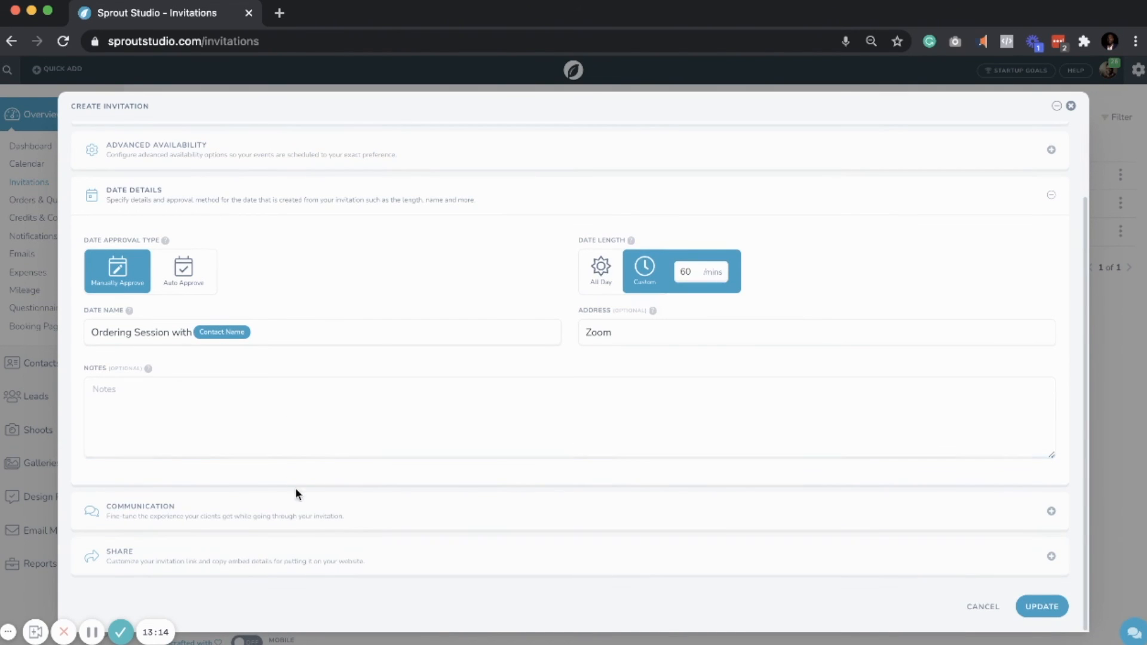
left_click(1062, 615)
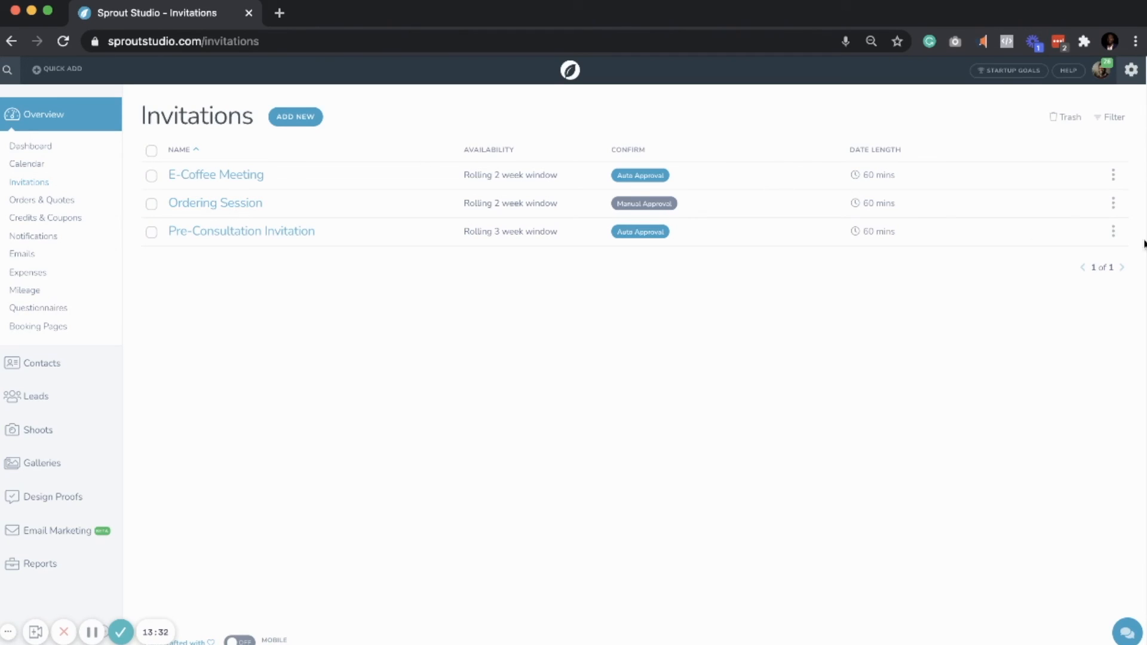
- View the Ordering Session invitation as a client and choose the 10:00 AM to 11:00 AM slot on Saturday, February 6, 2021
left_click(1113, 203)
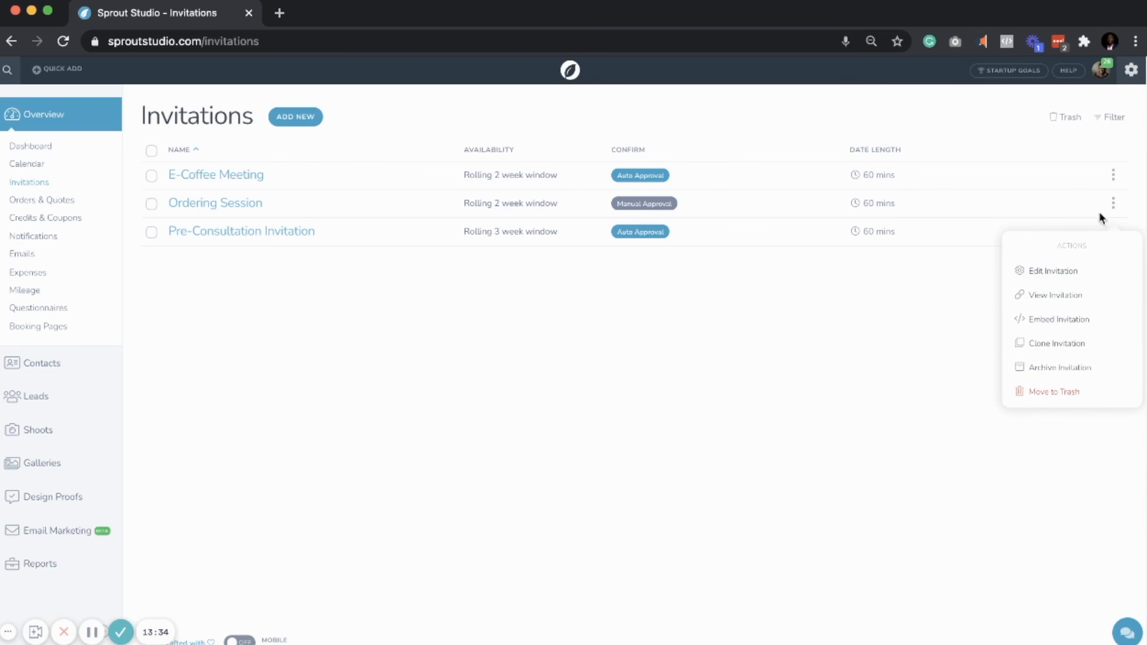
left_click(1042, 293)
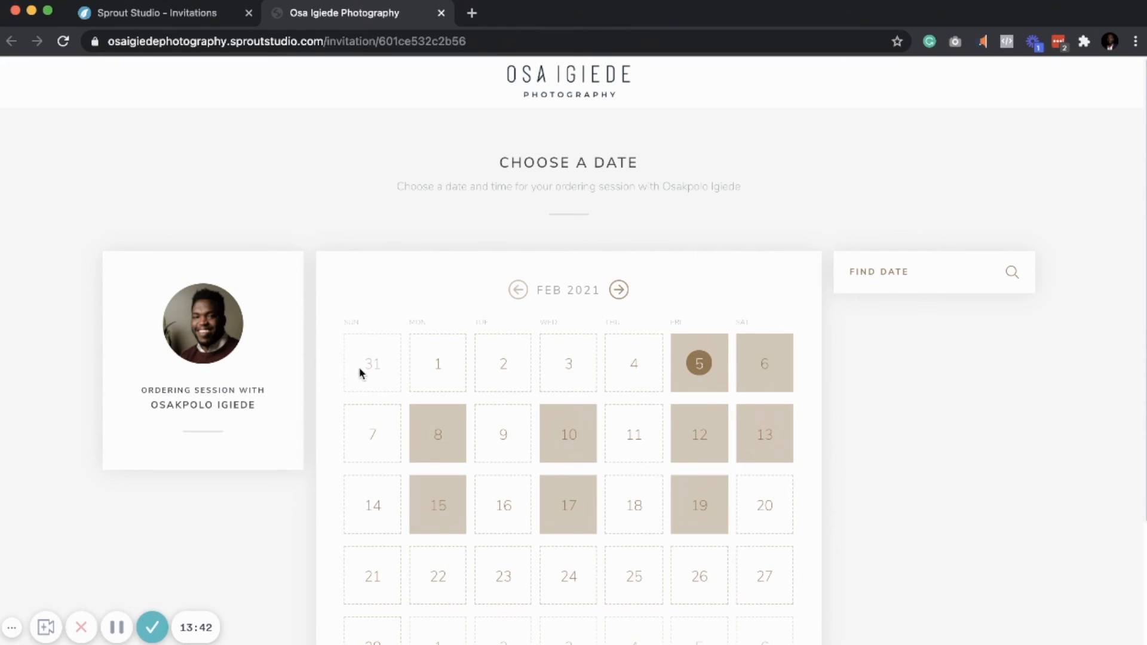
scroll(362, 366, "down", 3)
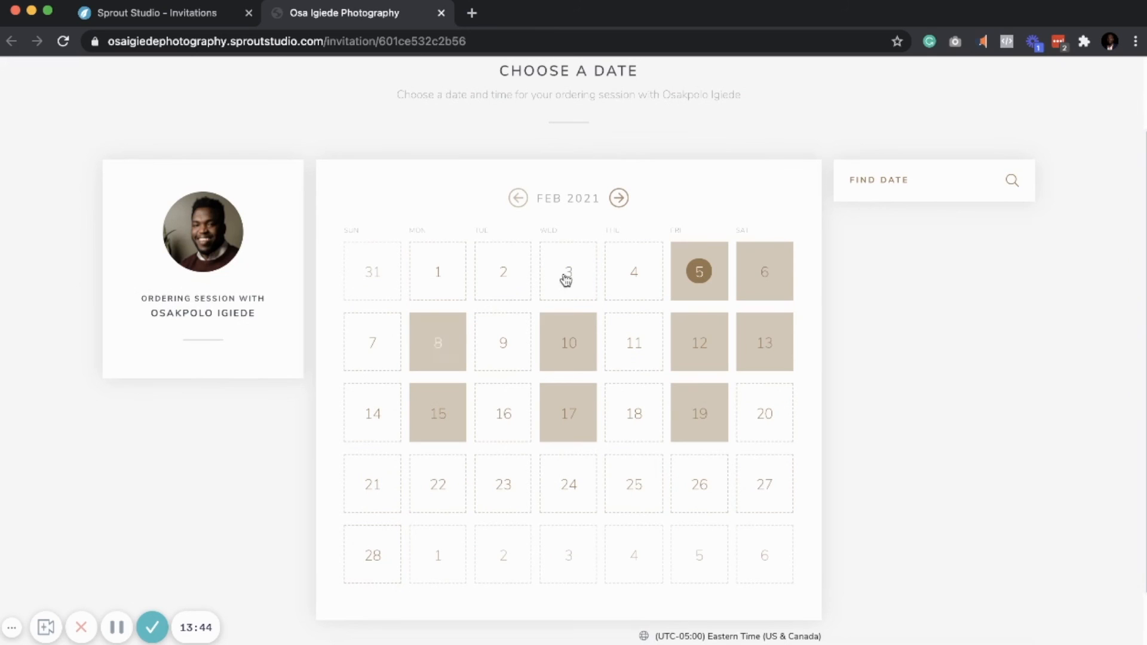
left_click(763, 281)
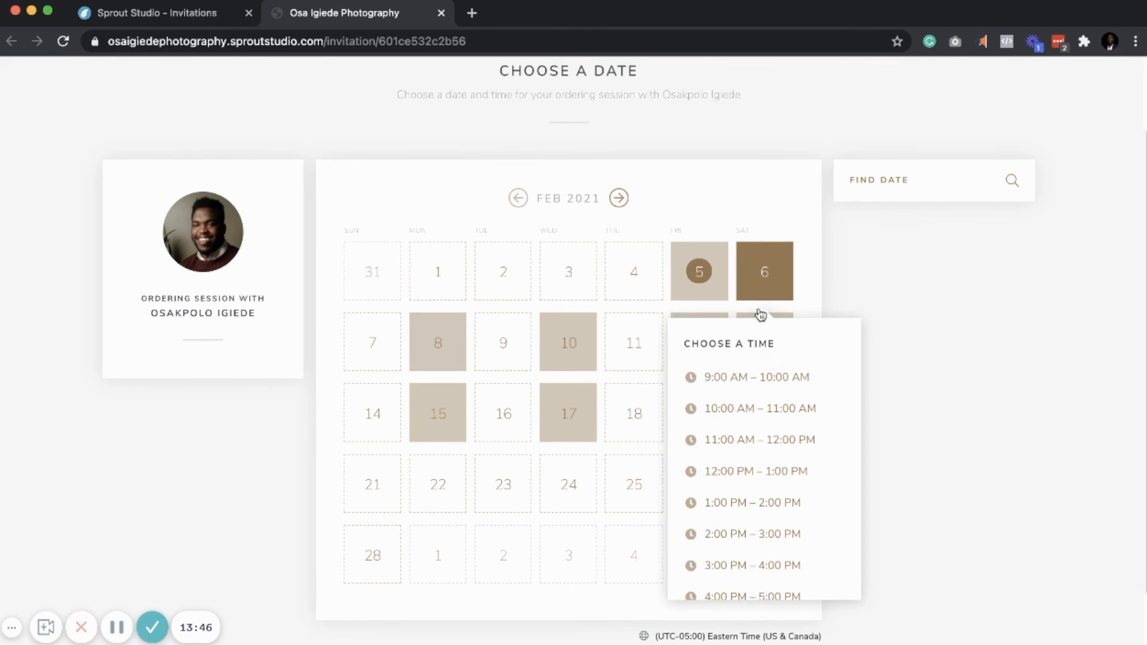
left_click(751, 411)
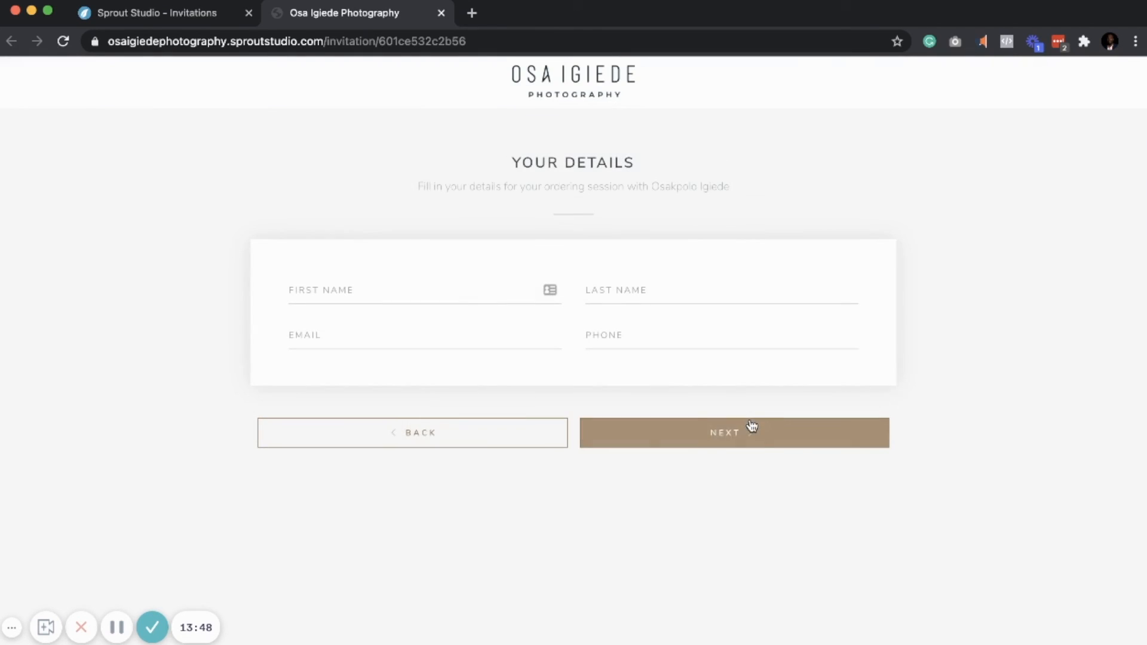
- Fill in the client's name and contact details and propose the selected date and time
left_click(418, 280)
left_click(413, 323)
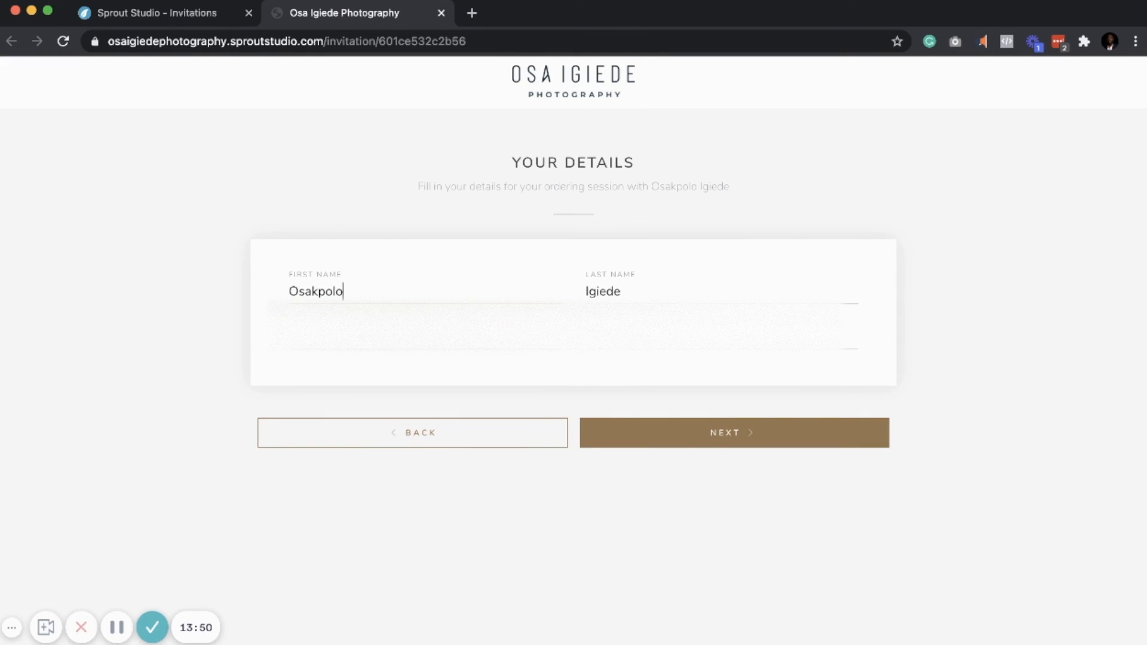
left_click(622, 438)
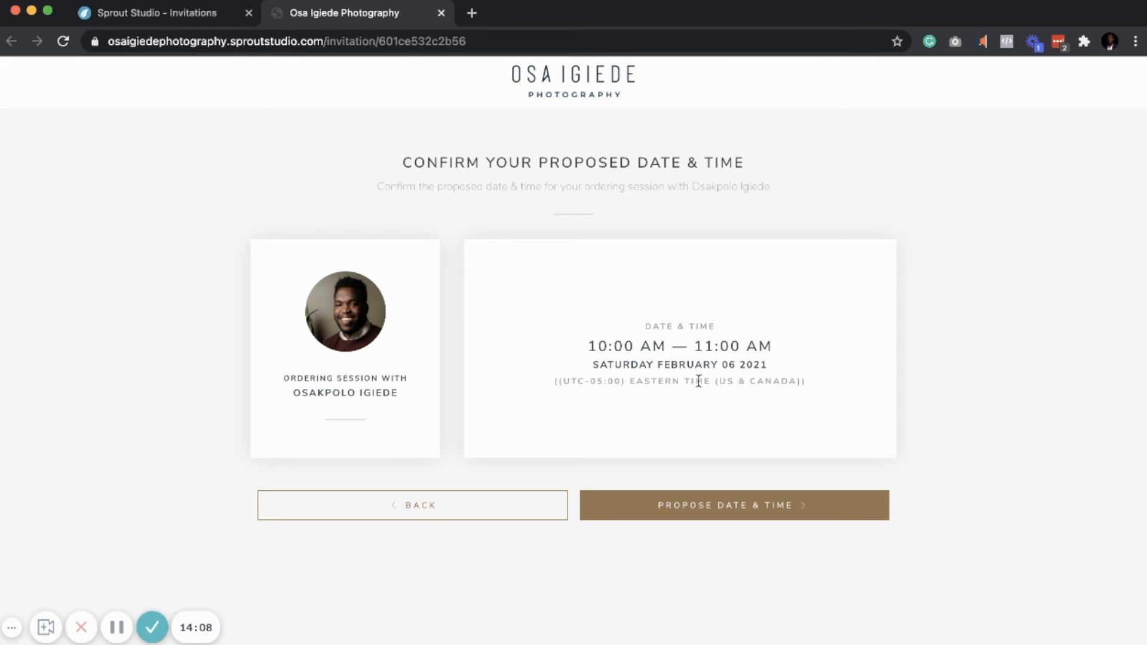
left_click(731, 500)
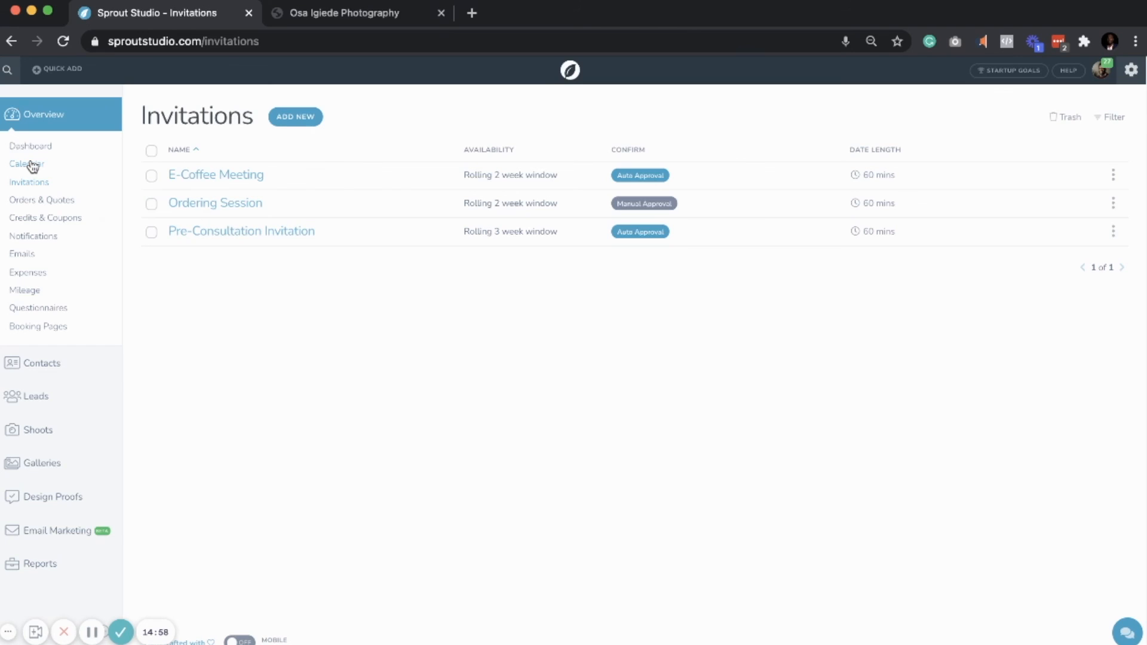
- Check the booked E-Coffee event on February 5 in the Sprout Studio calendar
left_click(33, 165)
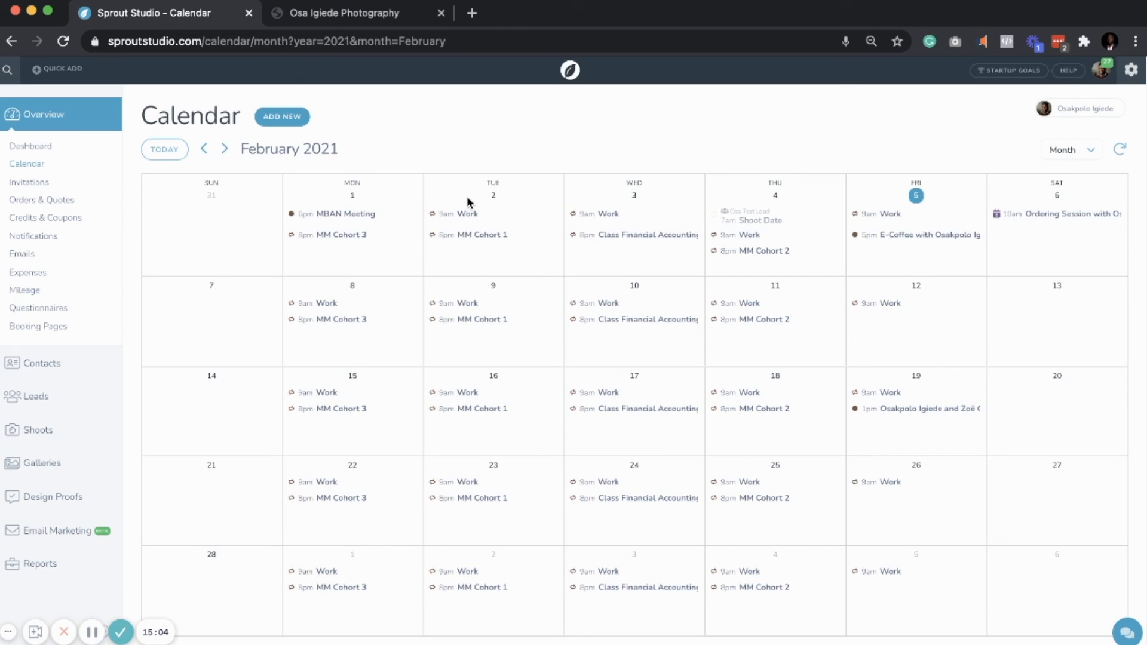
left_click(934, 239)
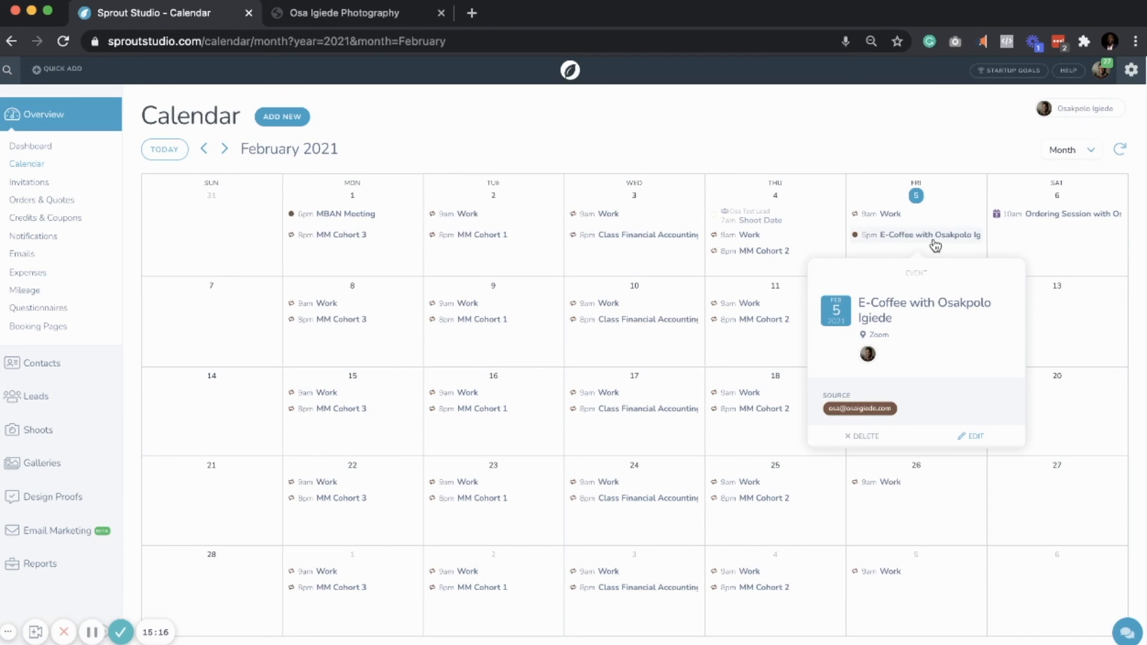
left_click(1002, 239)
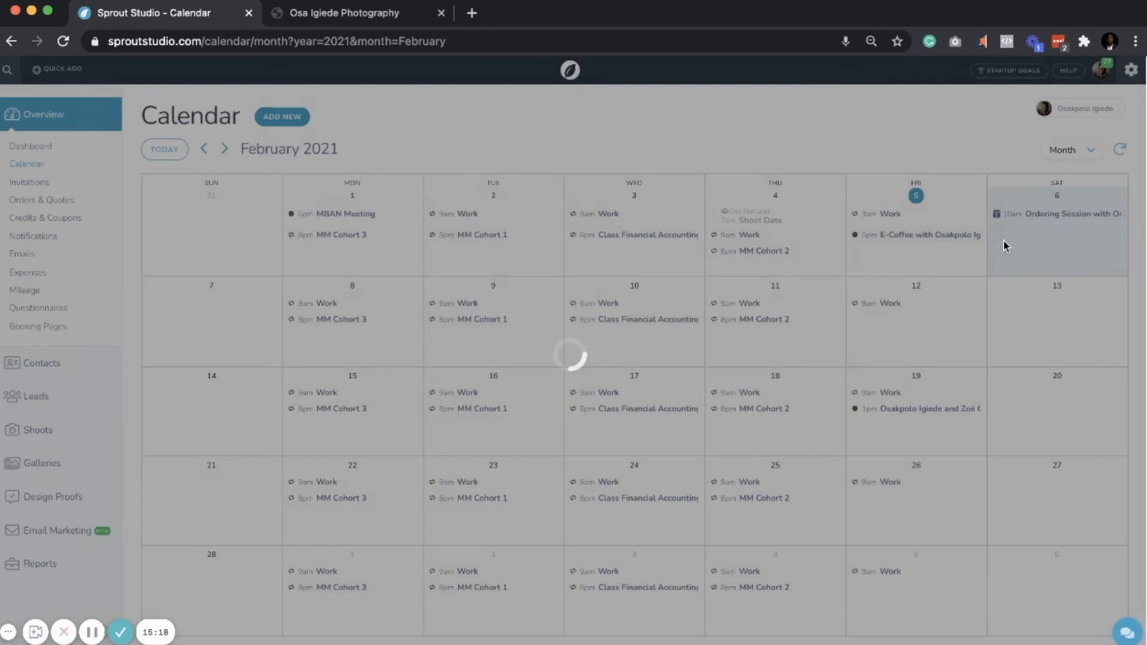
left_click(818, 107)
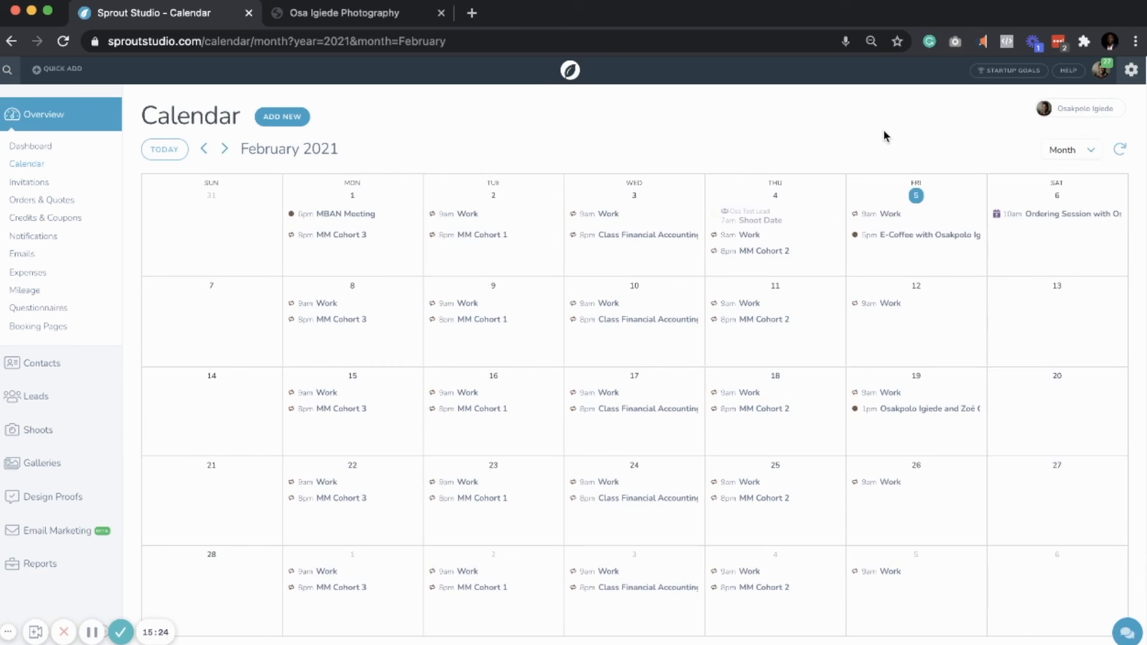
- Open the February 6 Ordering Session event from the calendar, look at its approval options, and close it unchanged
left_click(1039, 215)
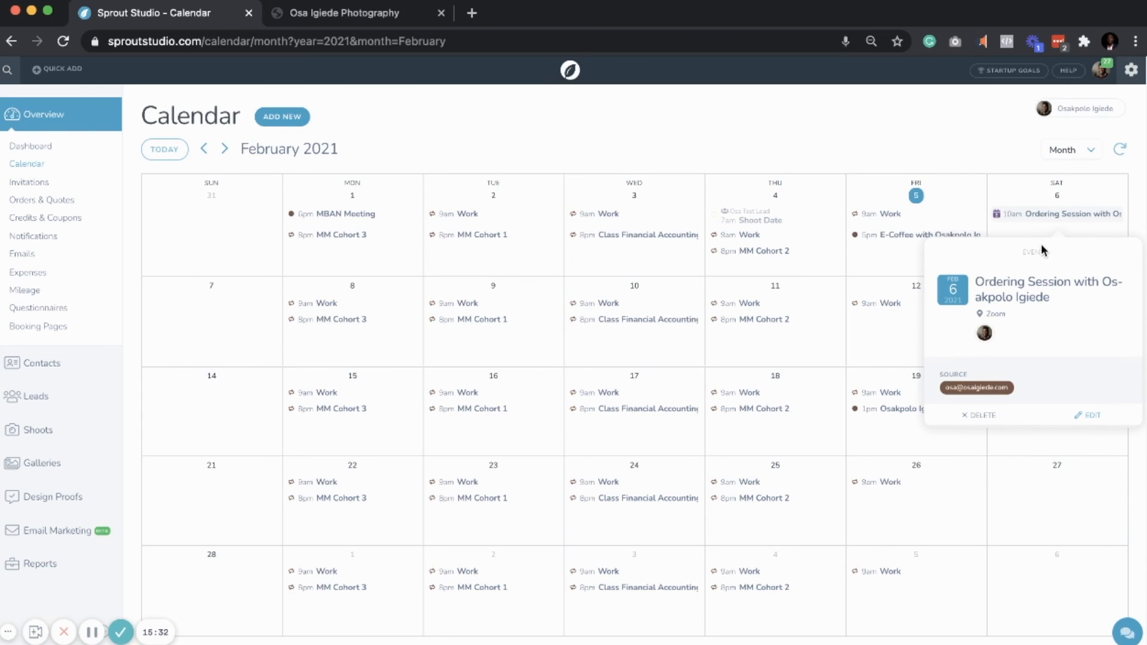
left_click(1093, 425)
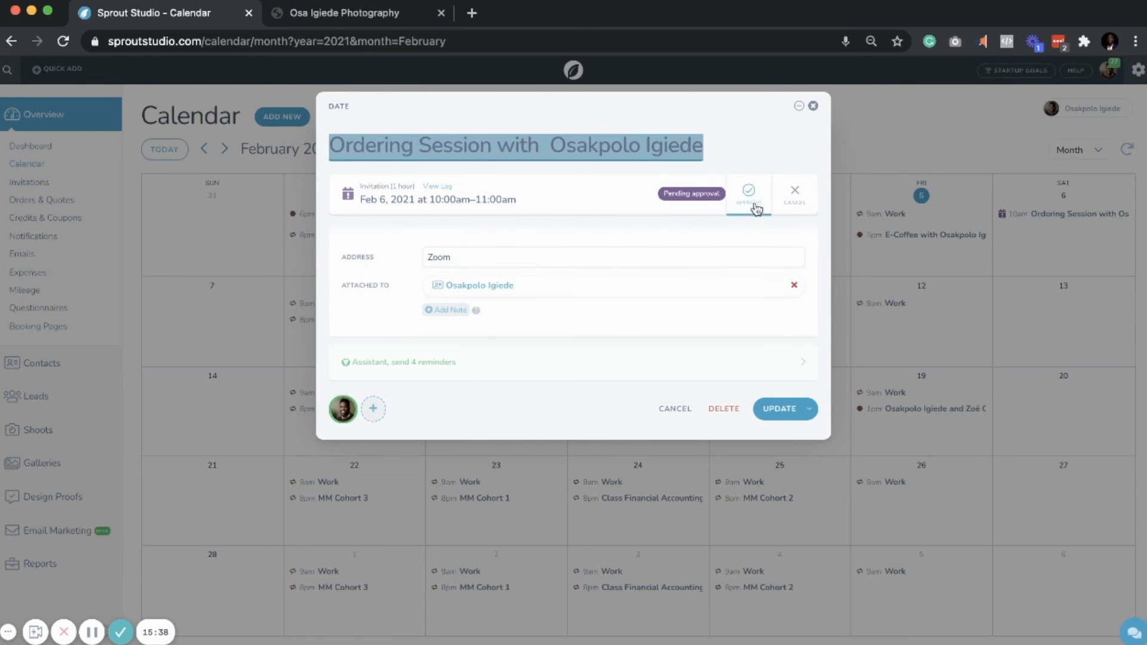
left_click(813, 106)
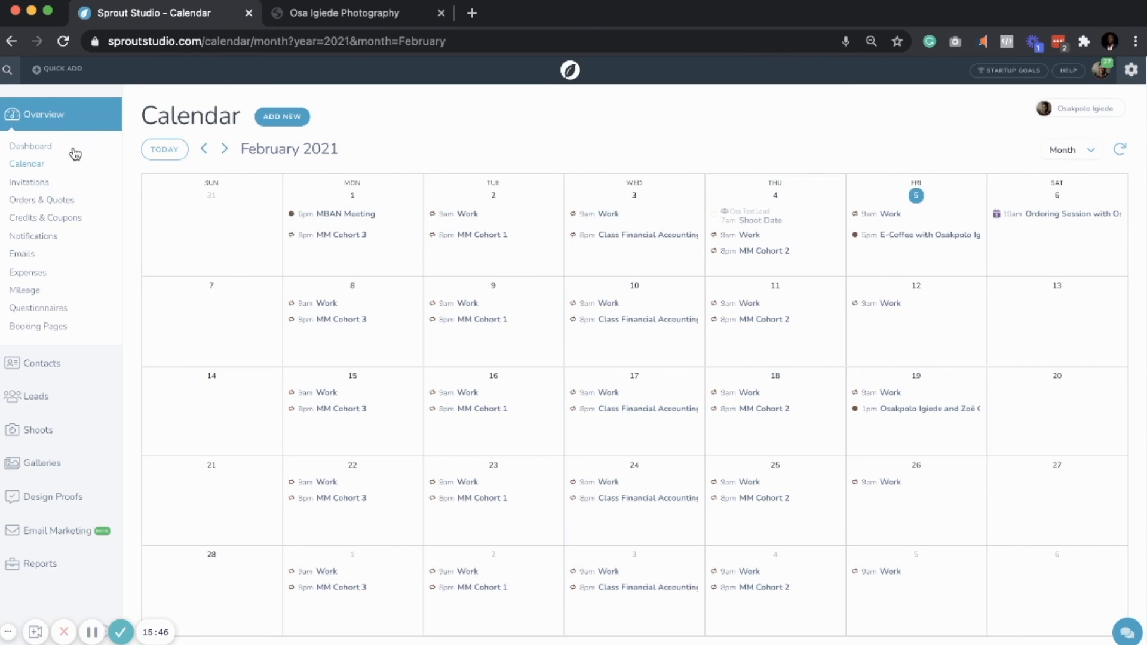
- Approve the waiting February 6 Ordering Session date from the dashboard, save it, and return to the invitations list
left_click(62, 120)
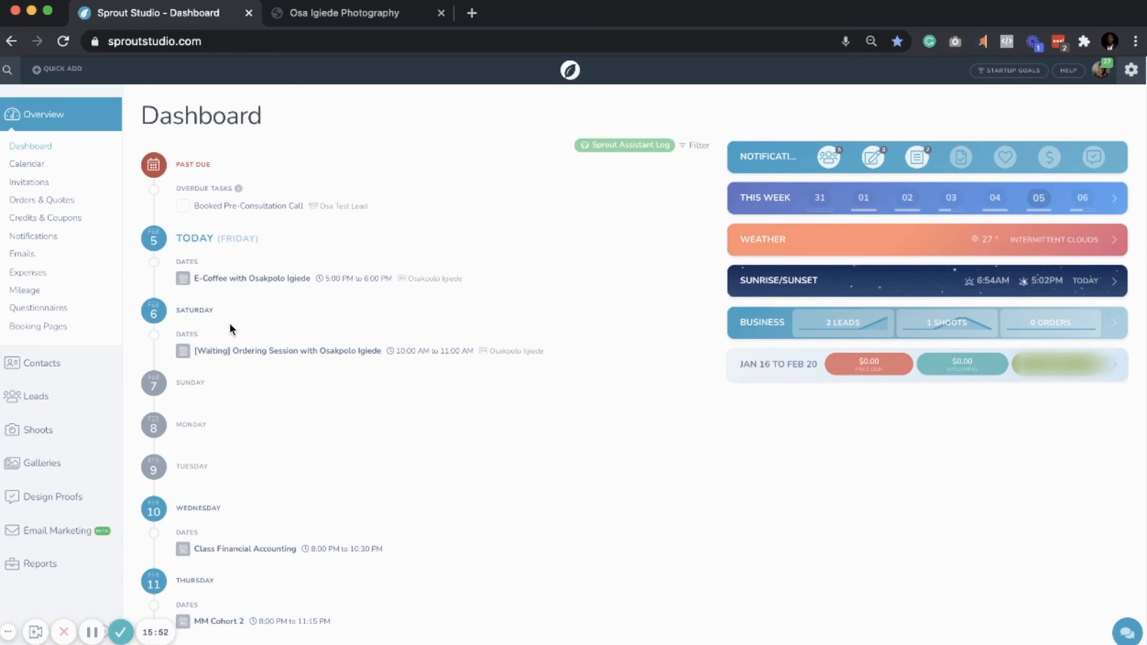
left_click(252, 353)
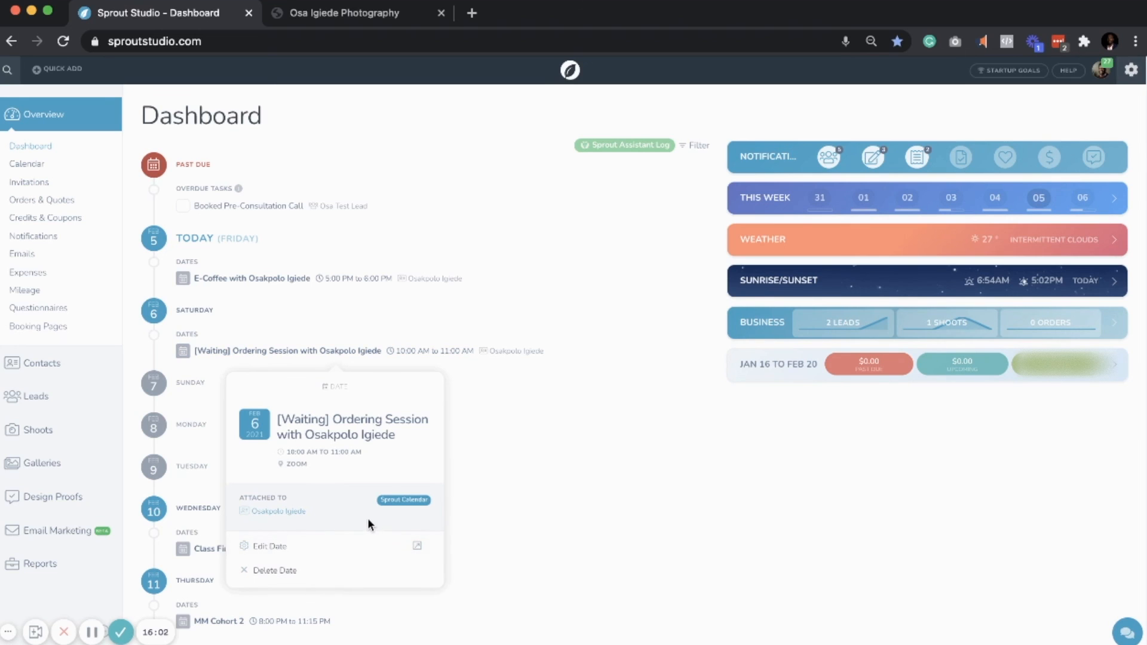
left_click(364, 549)
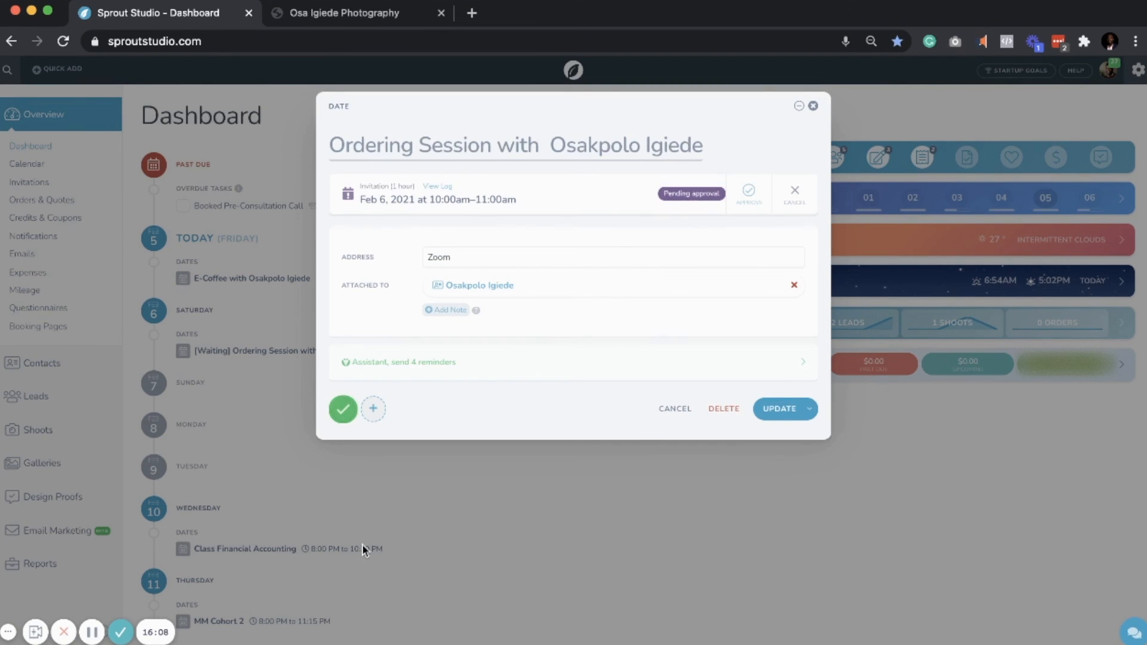
left_click(735, 212)
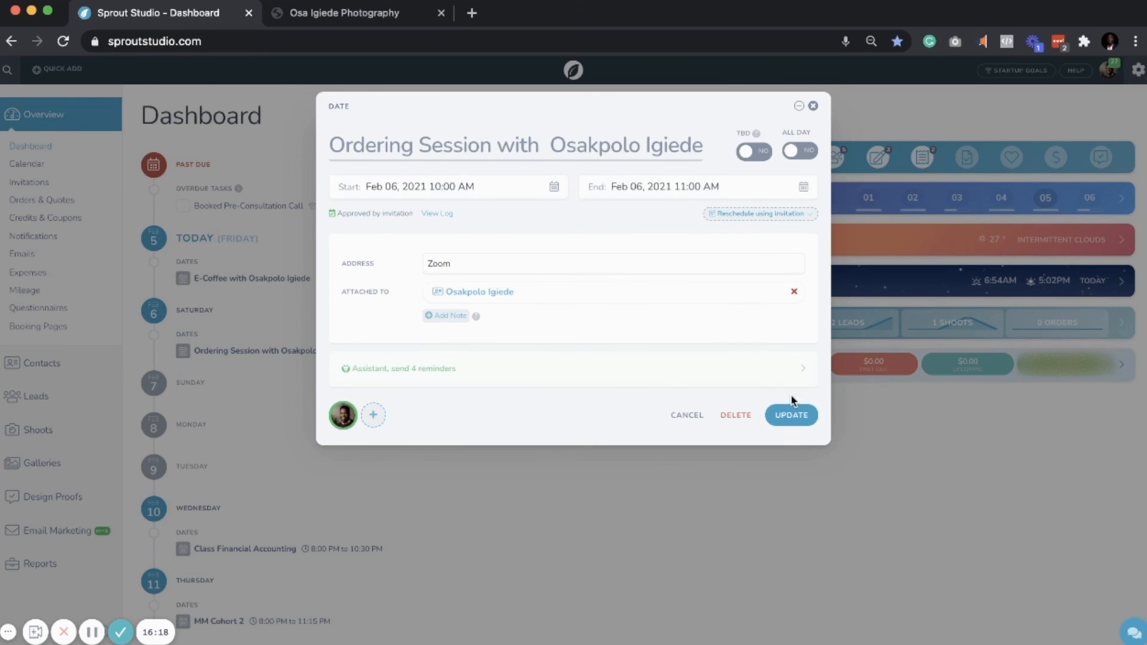
left_click(790, 417)
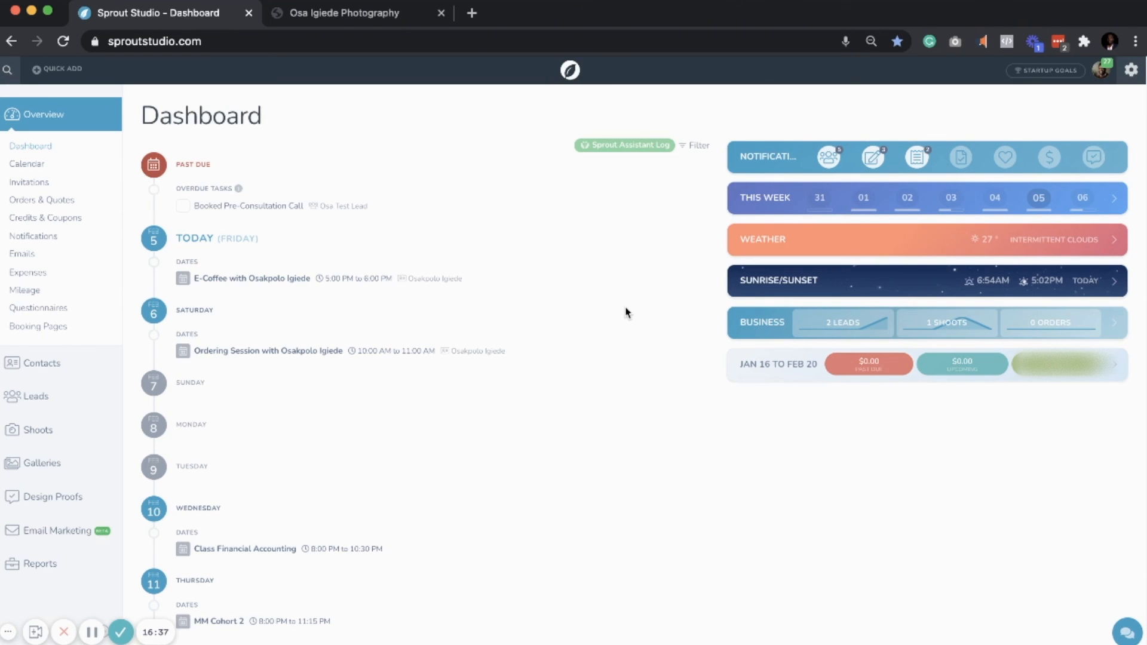
left_click(52, 183)
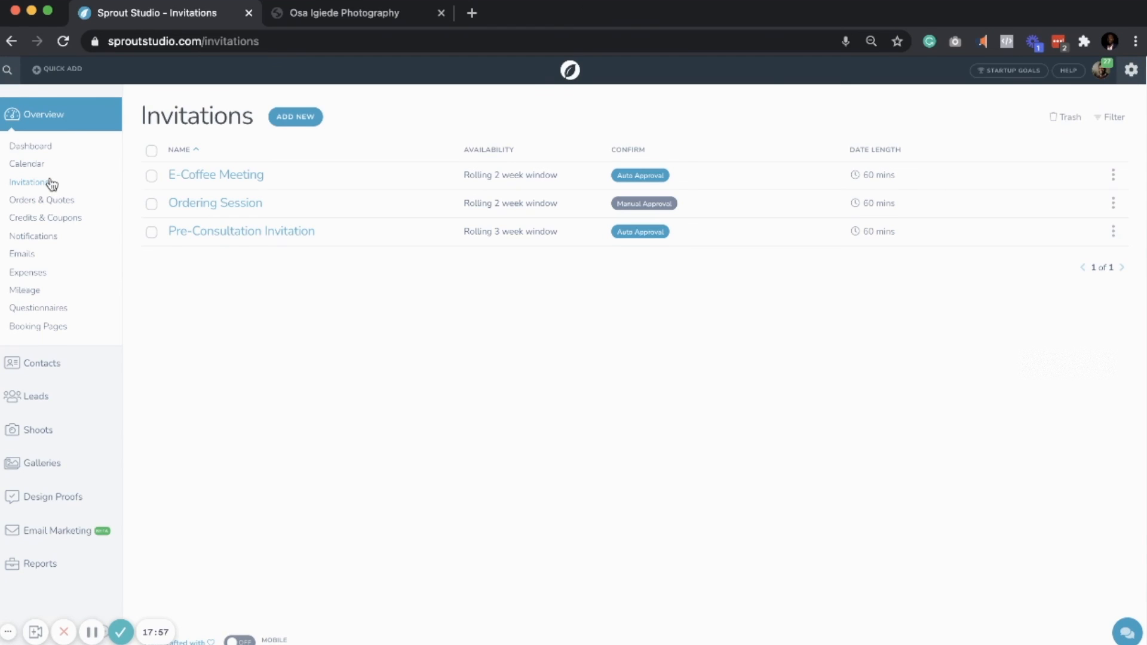